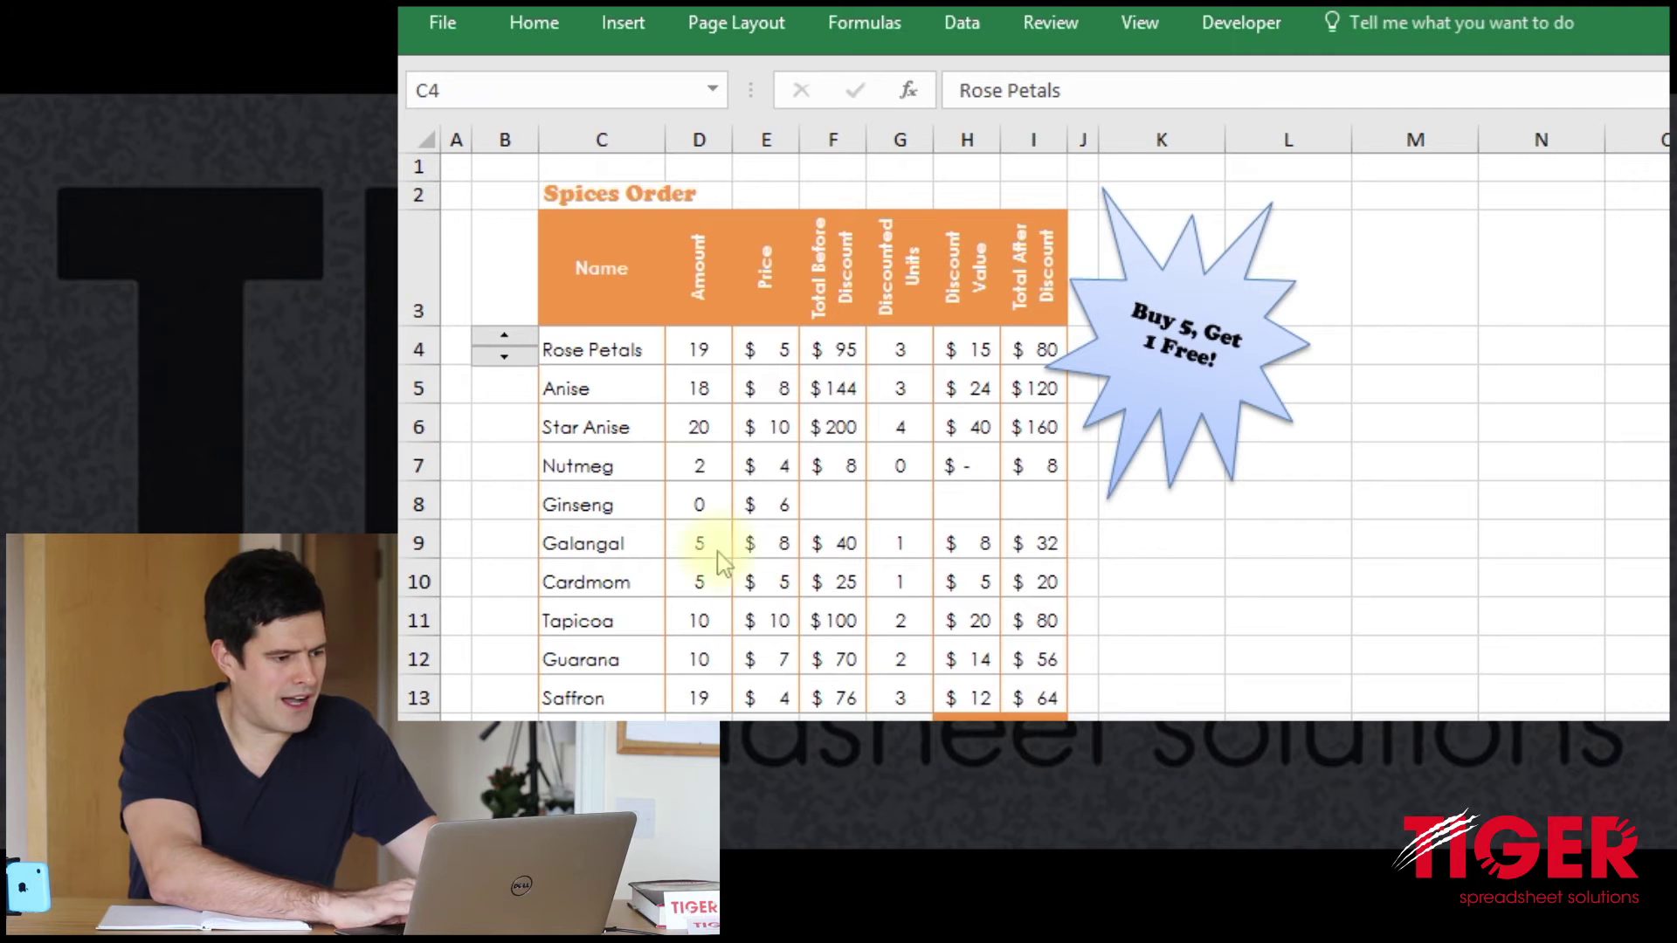
# - Raise the Rose Petals amount in D4 by one with the spinner and commit it
pyautogui.click(502, 425)
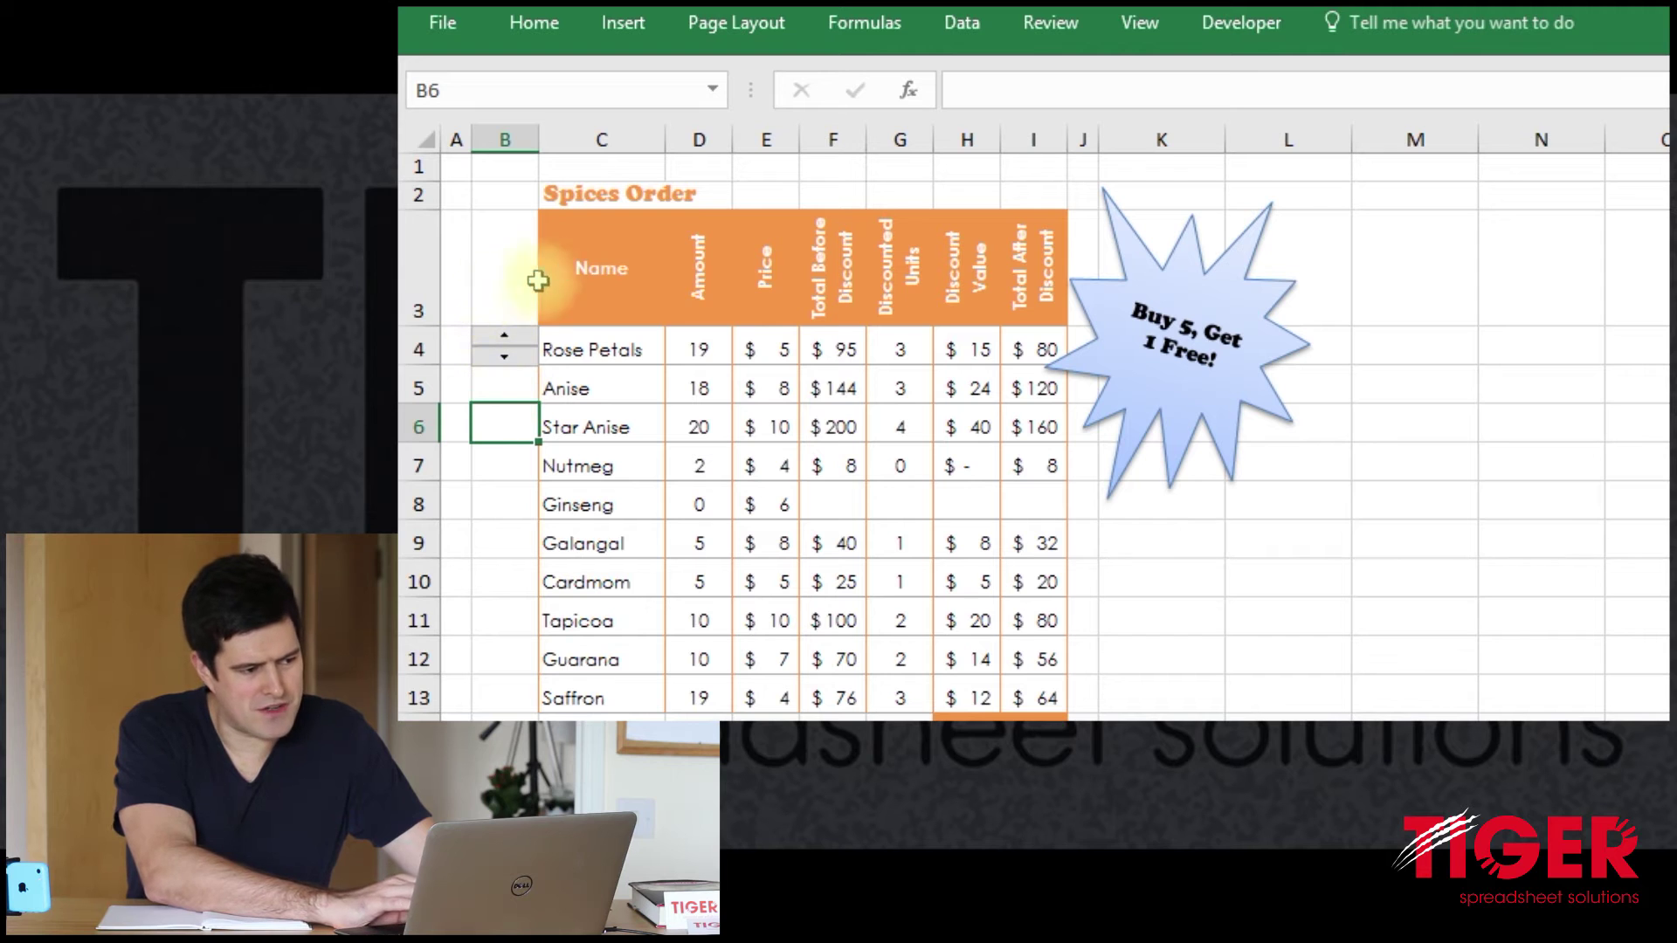
pyautogui.click(694, 350)
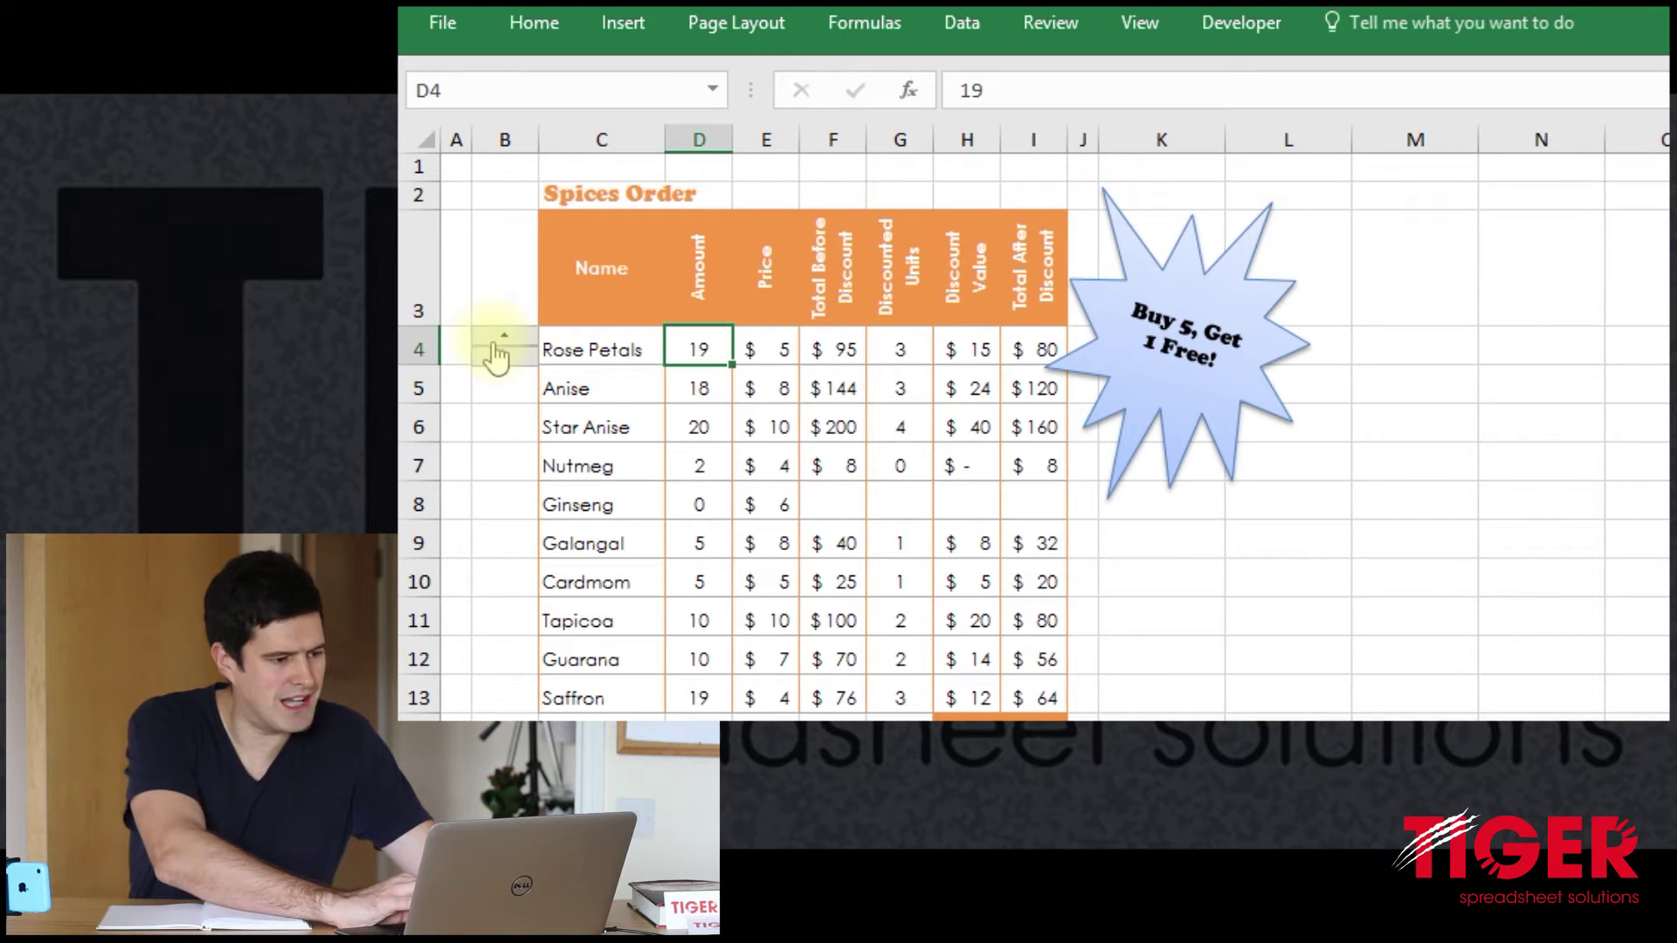
pyautogui.click(495, 344)
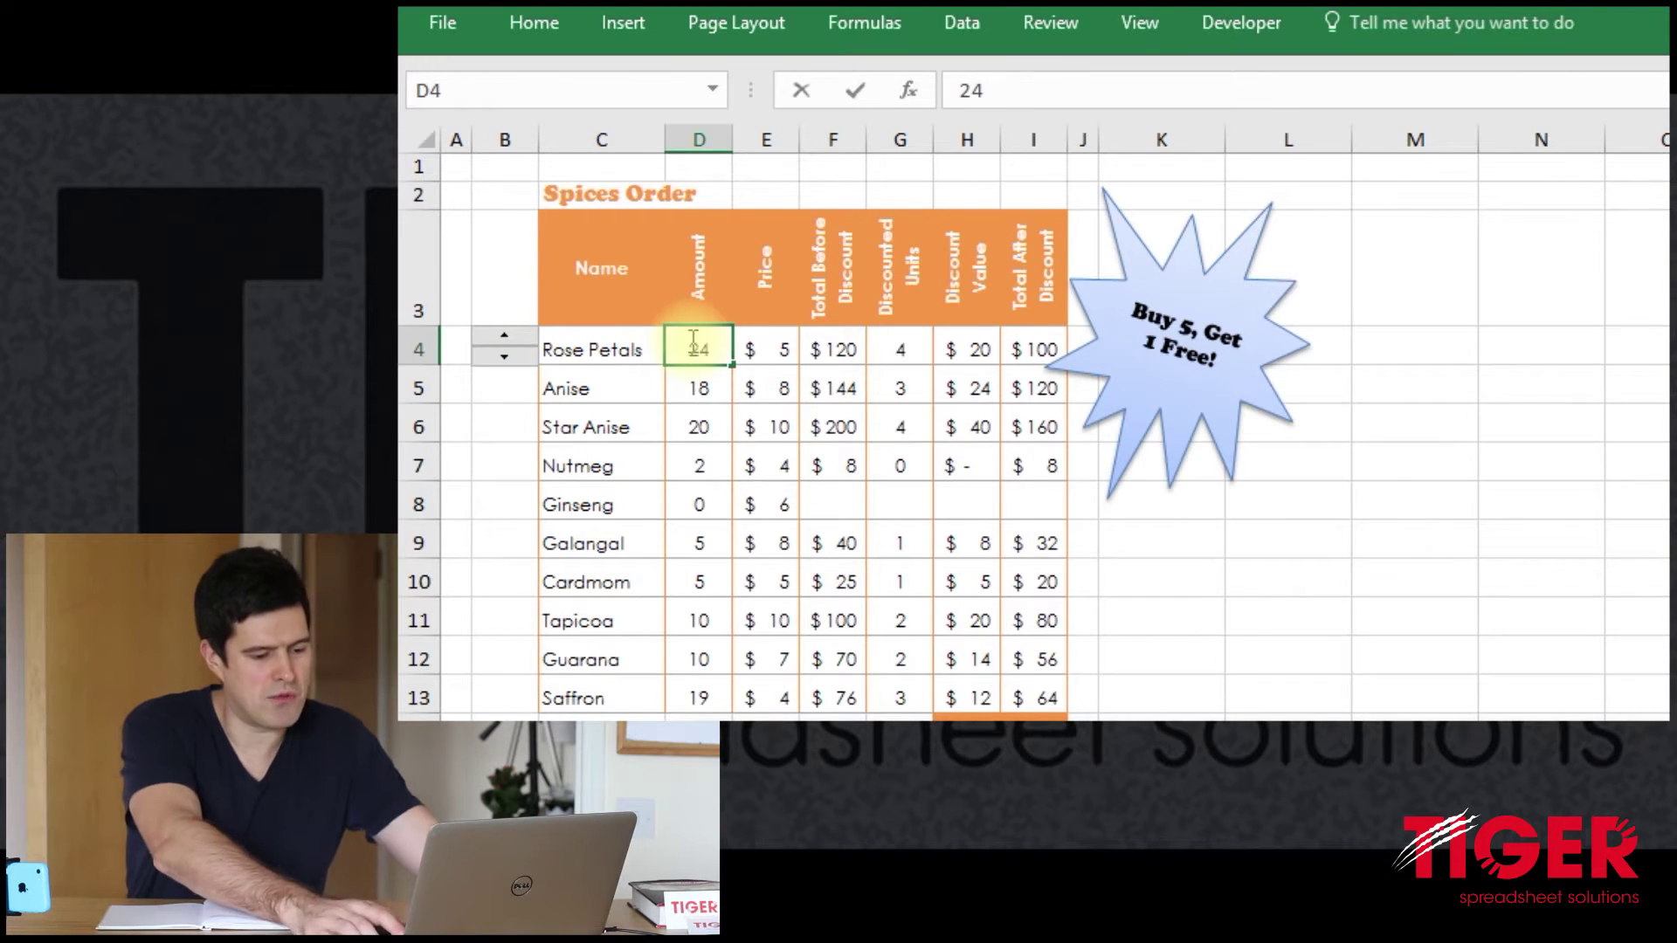
pyautogui.press('Return')
pyautogui.click(690, 340)
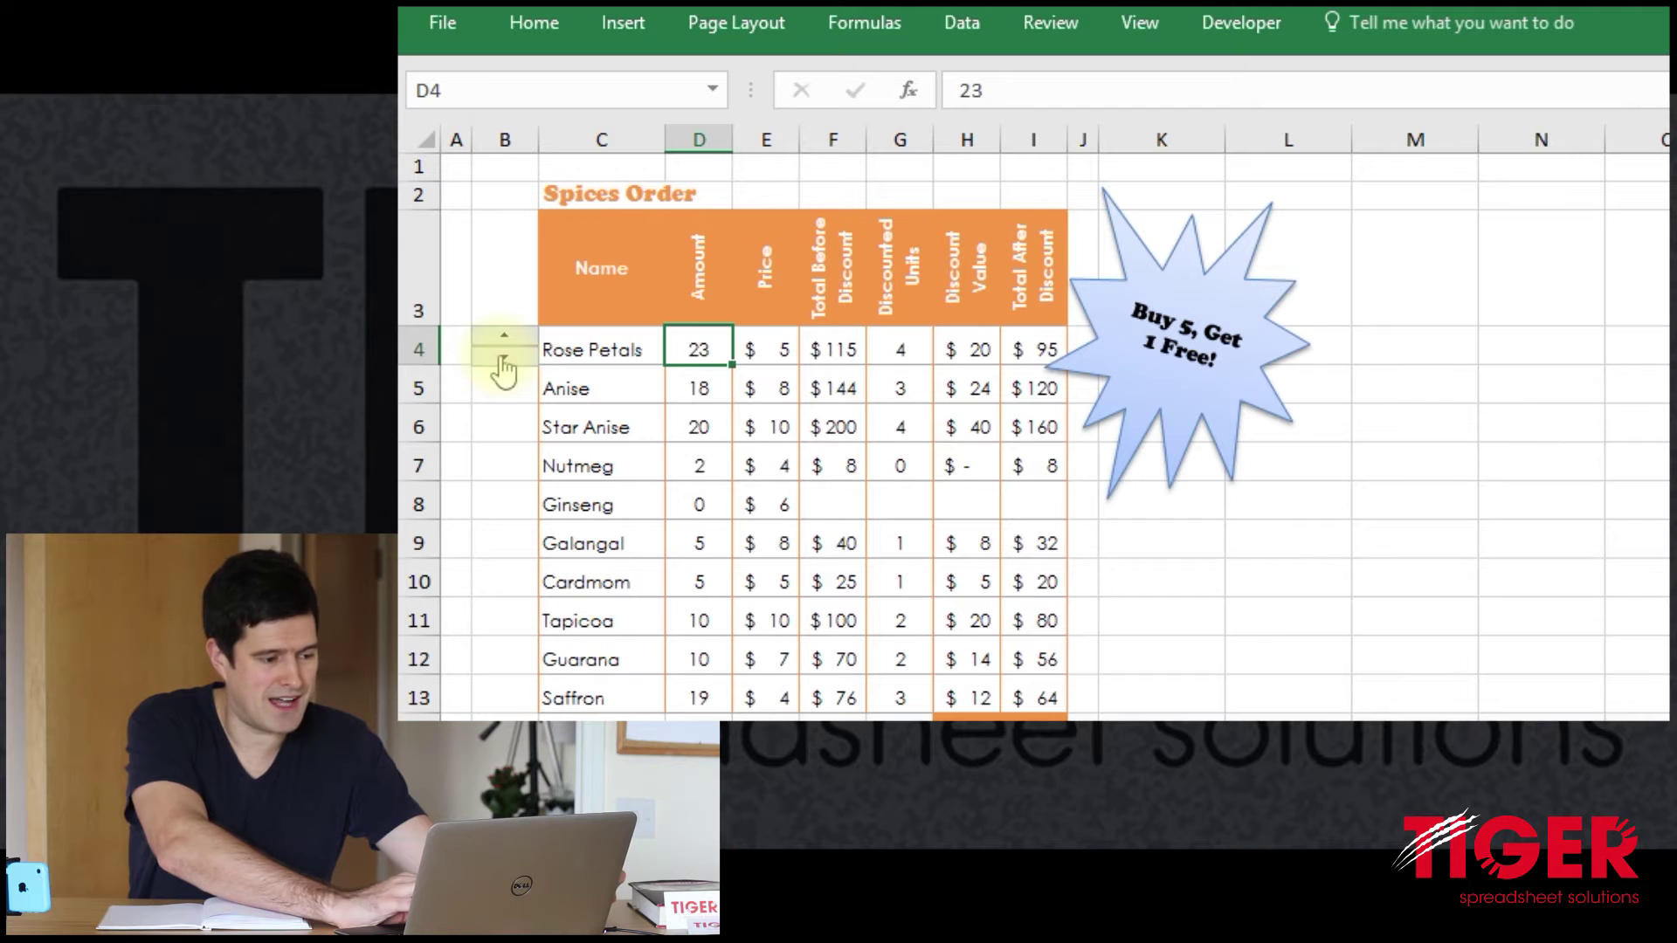
# - Review the Rose Petals totals, then lower the amount by two to 21 ($105 / $85)
pyautogui.press('Right')
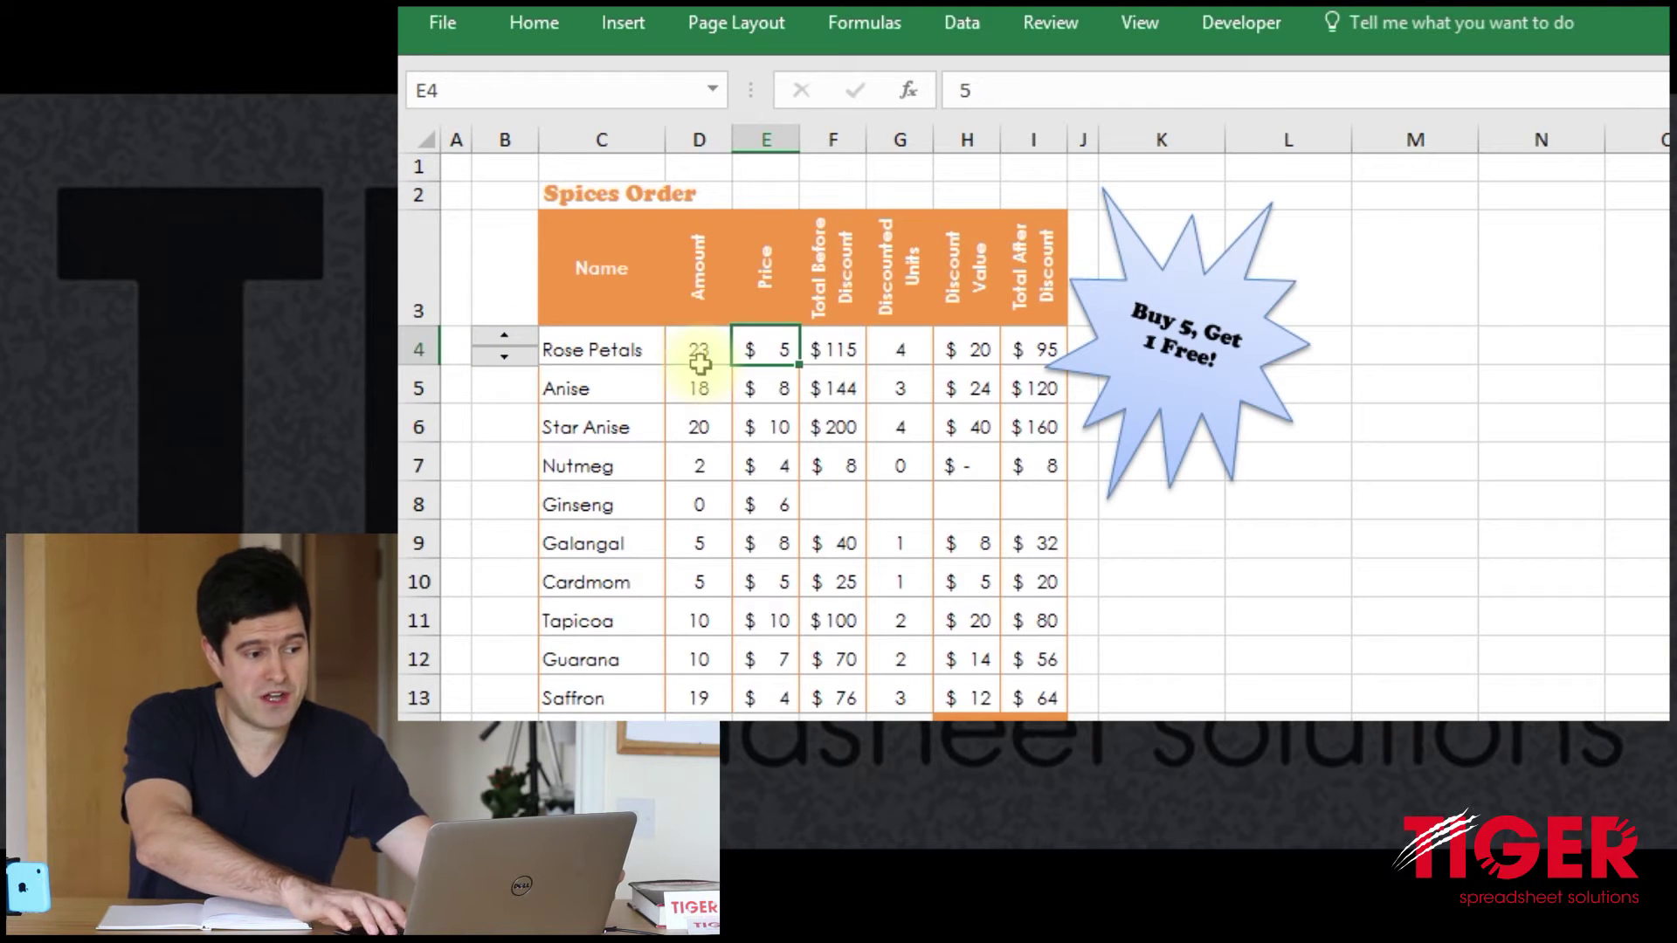
pyautogui.hotkey('shift', 'Right')
pyautogui.hotkey('shift', 'Right')
pyautogui.hotkey('shift', 'Right')
pyautogui.hotkey('shift', 'Right')
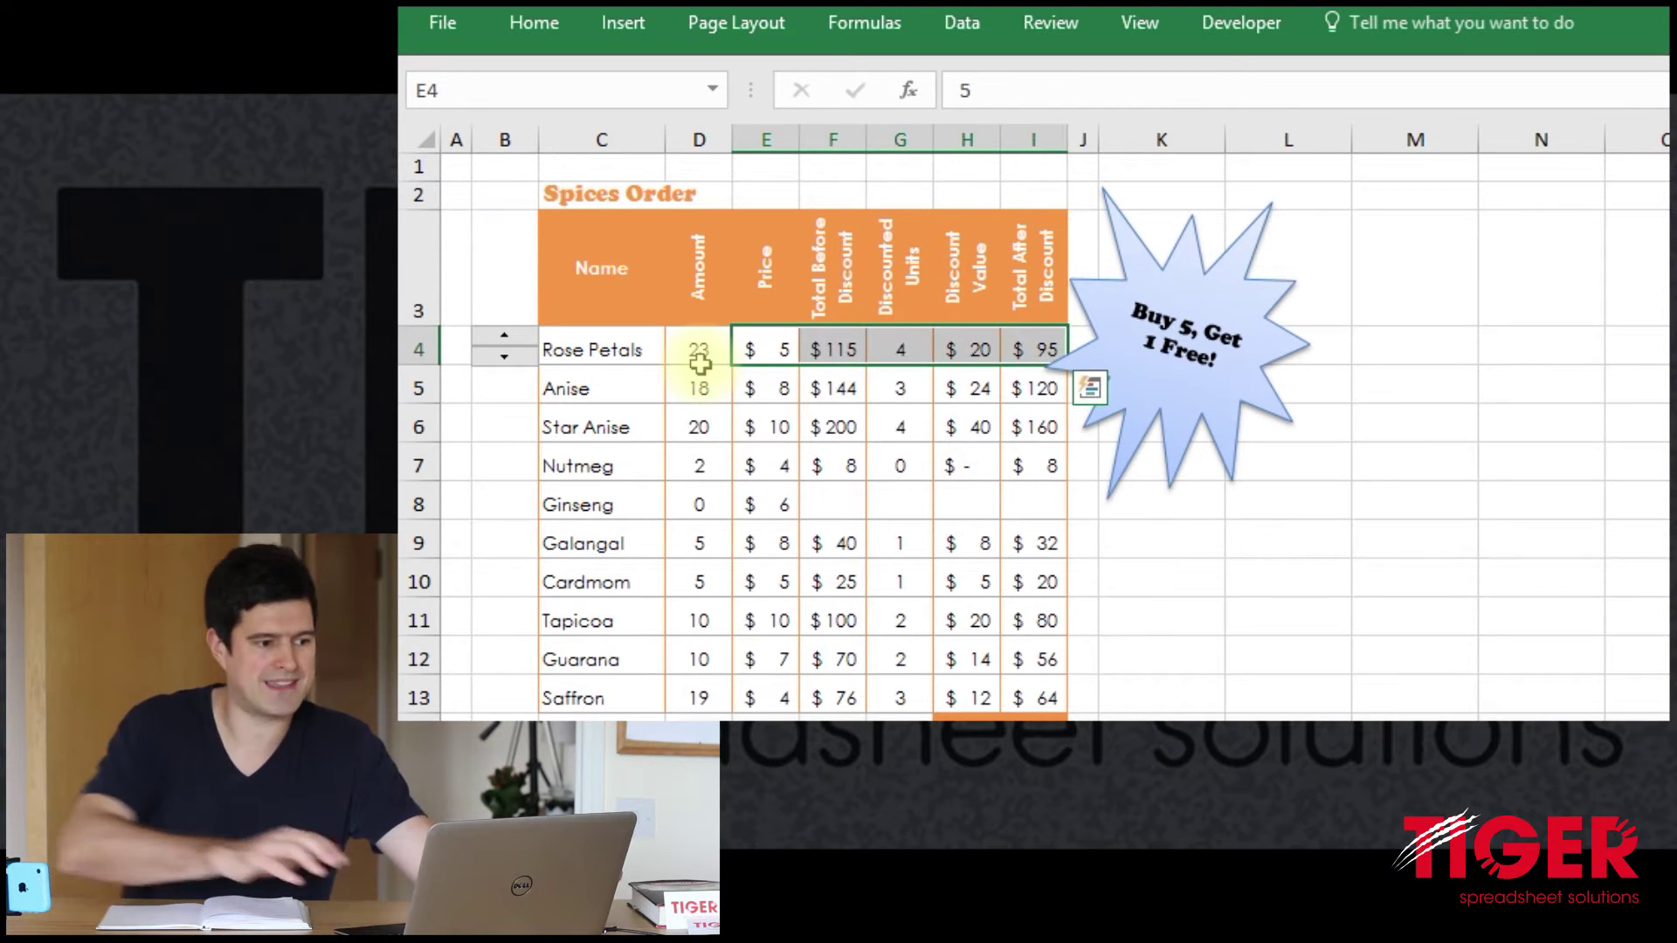
pyautogui.press('Left')
pyautogui.press('Right')
pyautogui.hotkey('shift', 'Right')
pyautogui.hotkey('shift', 'Right')
pyautogui.hotkey('shift', 'Right')
pyautogui.hotkey('shift', 'Right')
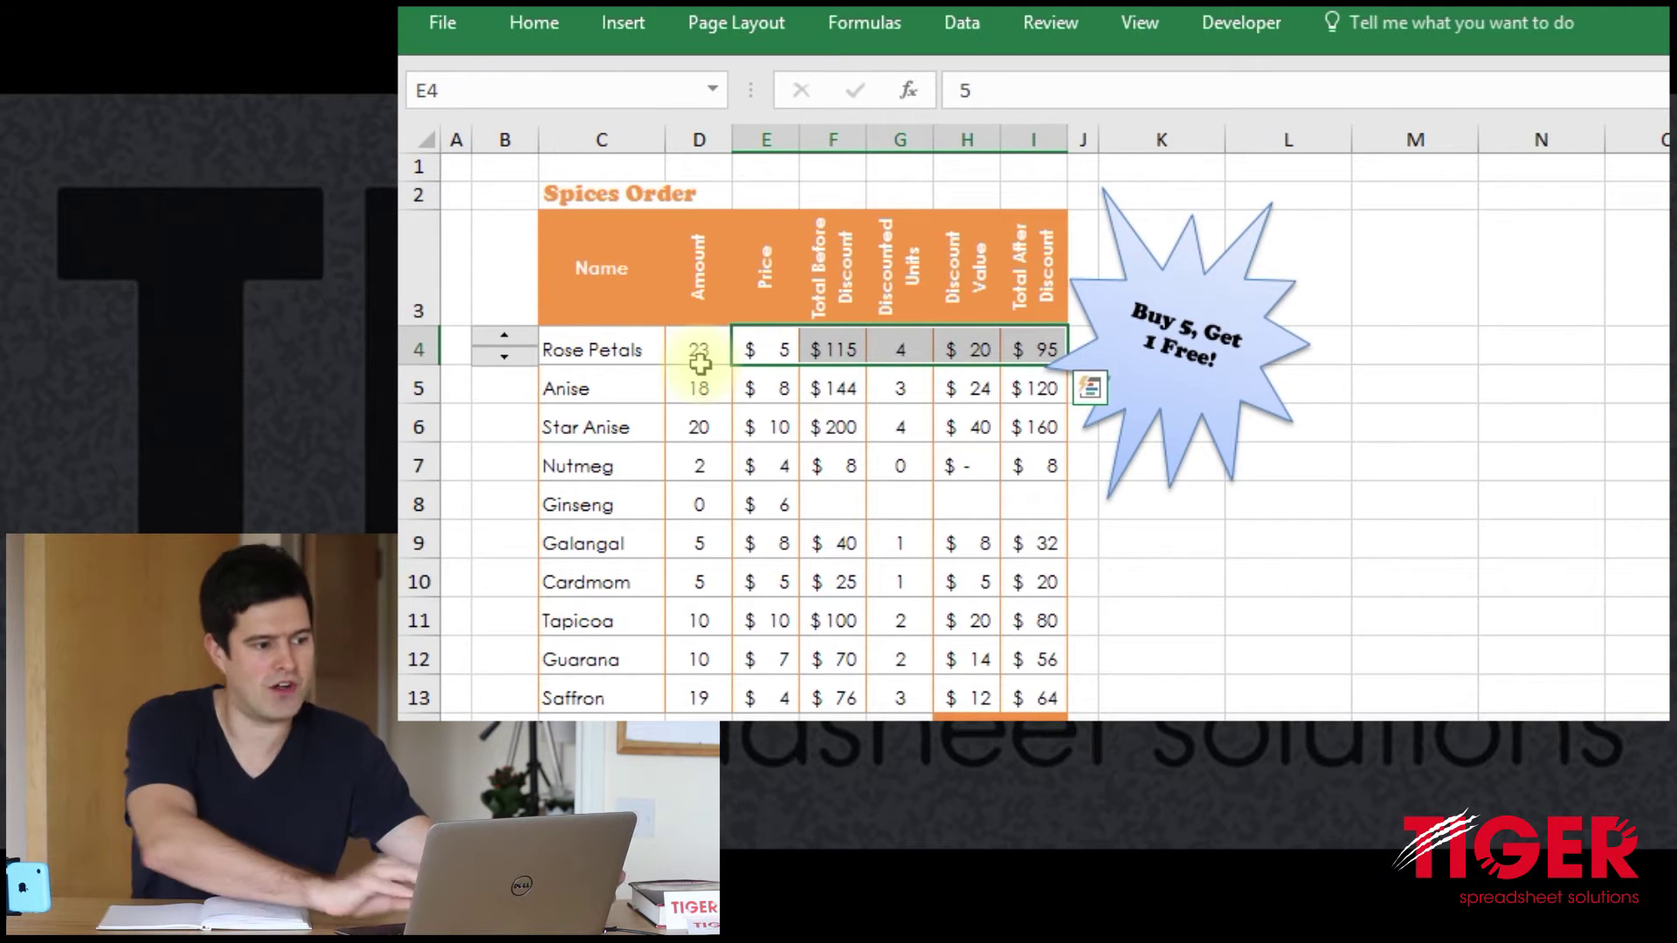
pyautogui.press('Left')
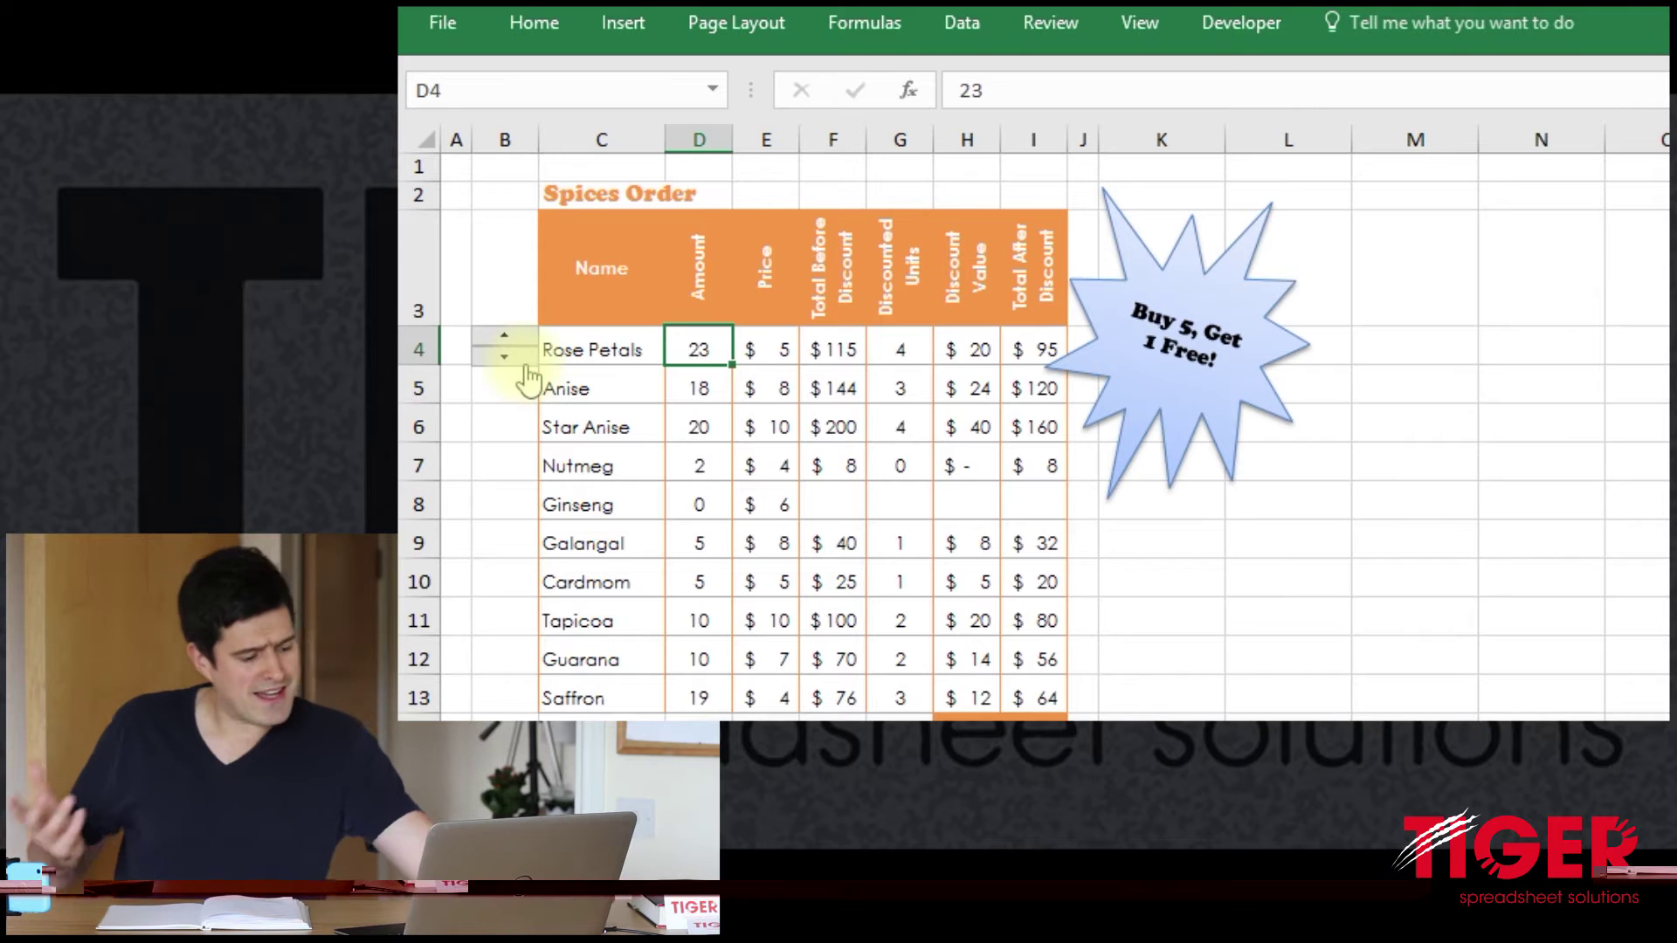
pyautogui.click(517, 359)
pyautogui.click(518, 362)
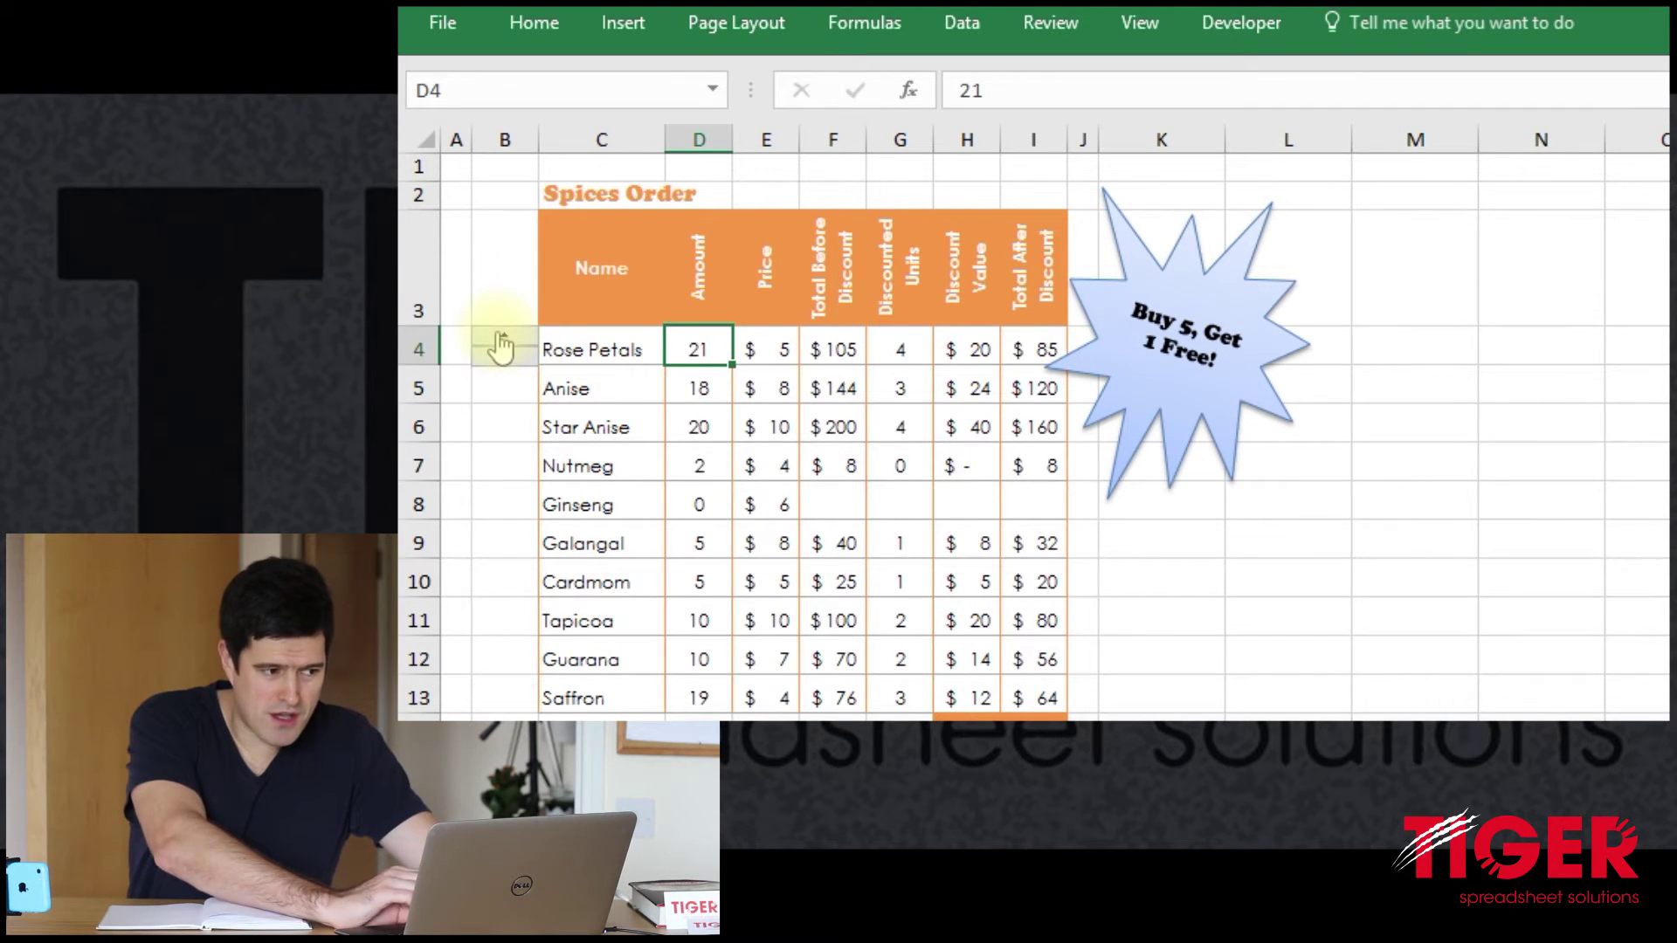
# - Cut the old spinner beside Rose Petals and pick the Spin Button form control from Developer > Insert
pyautogui.rightClick(499, 337)
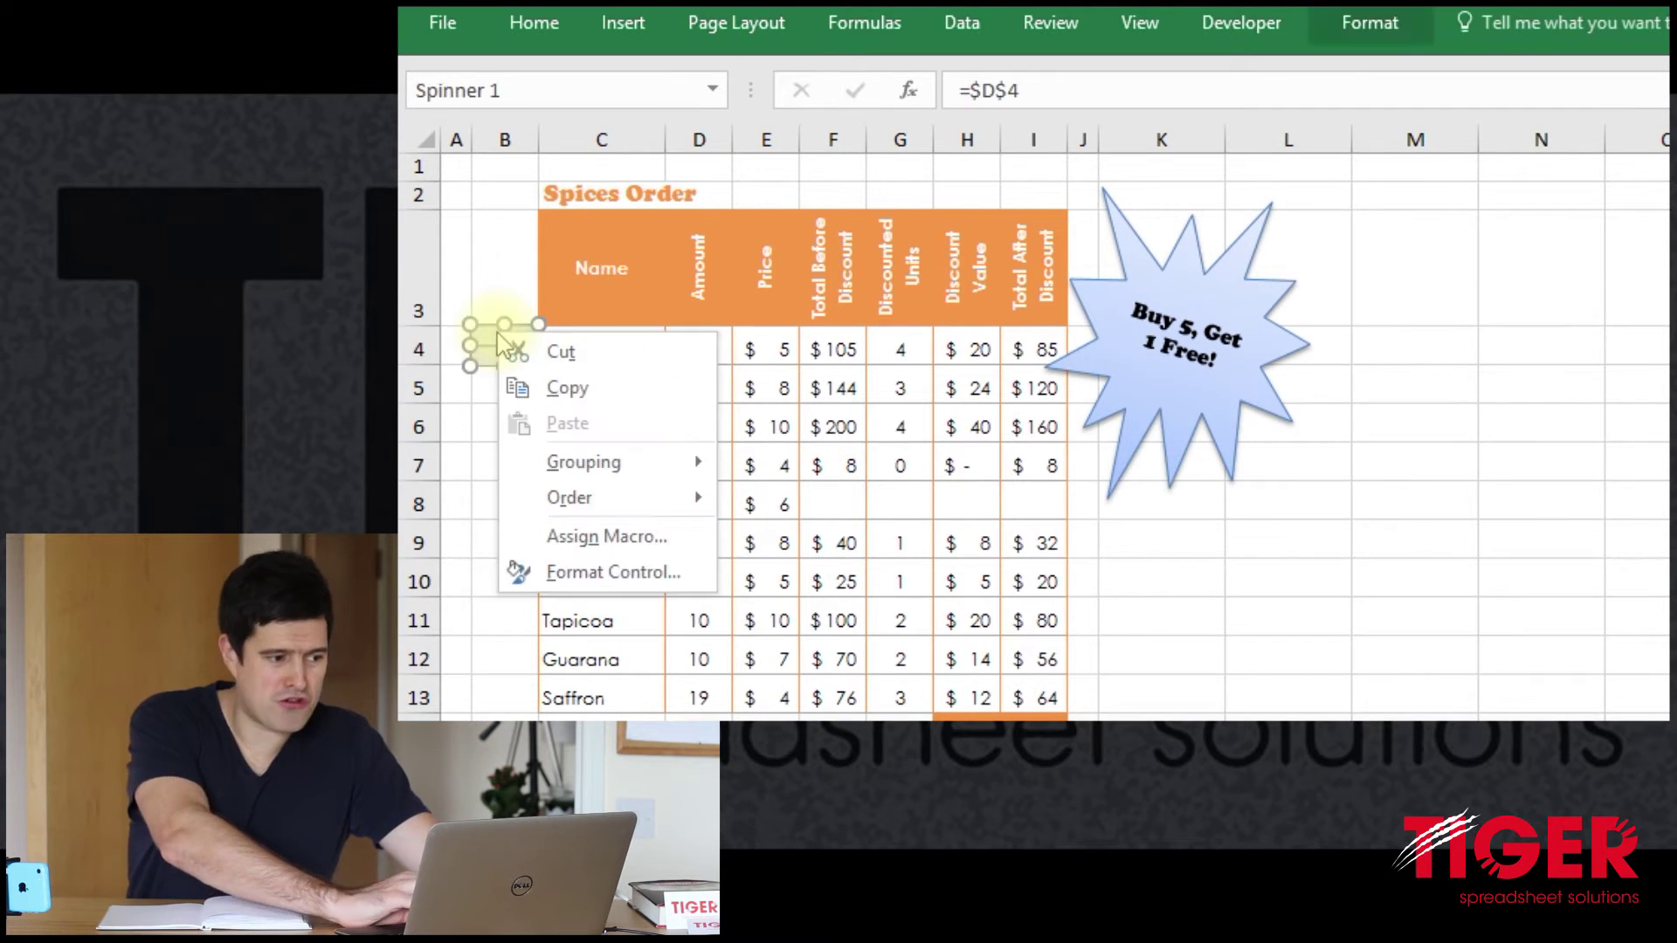
pyautogui.click(561, 352)
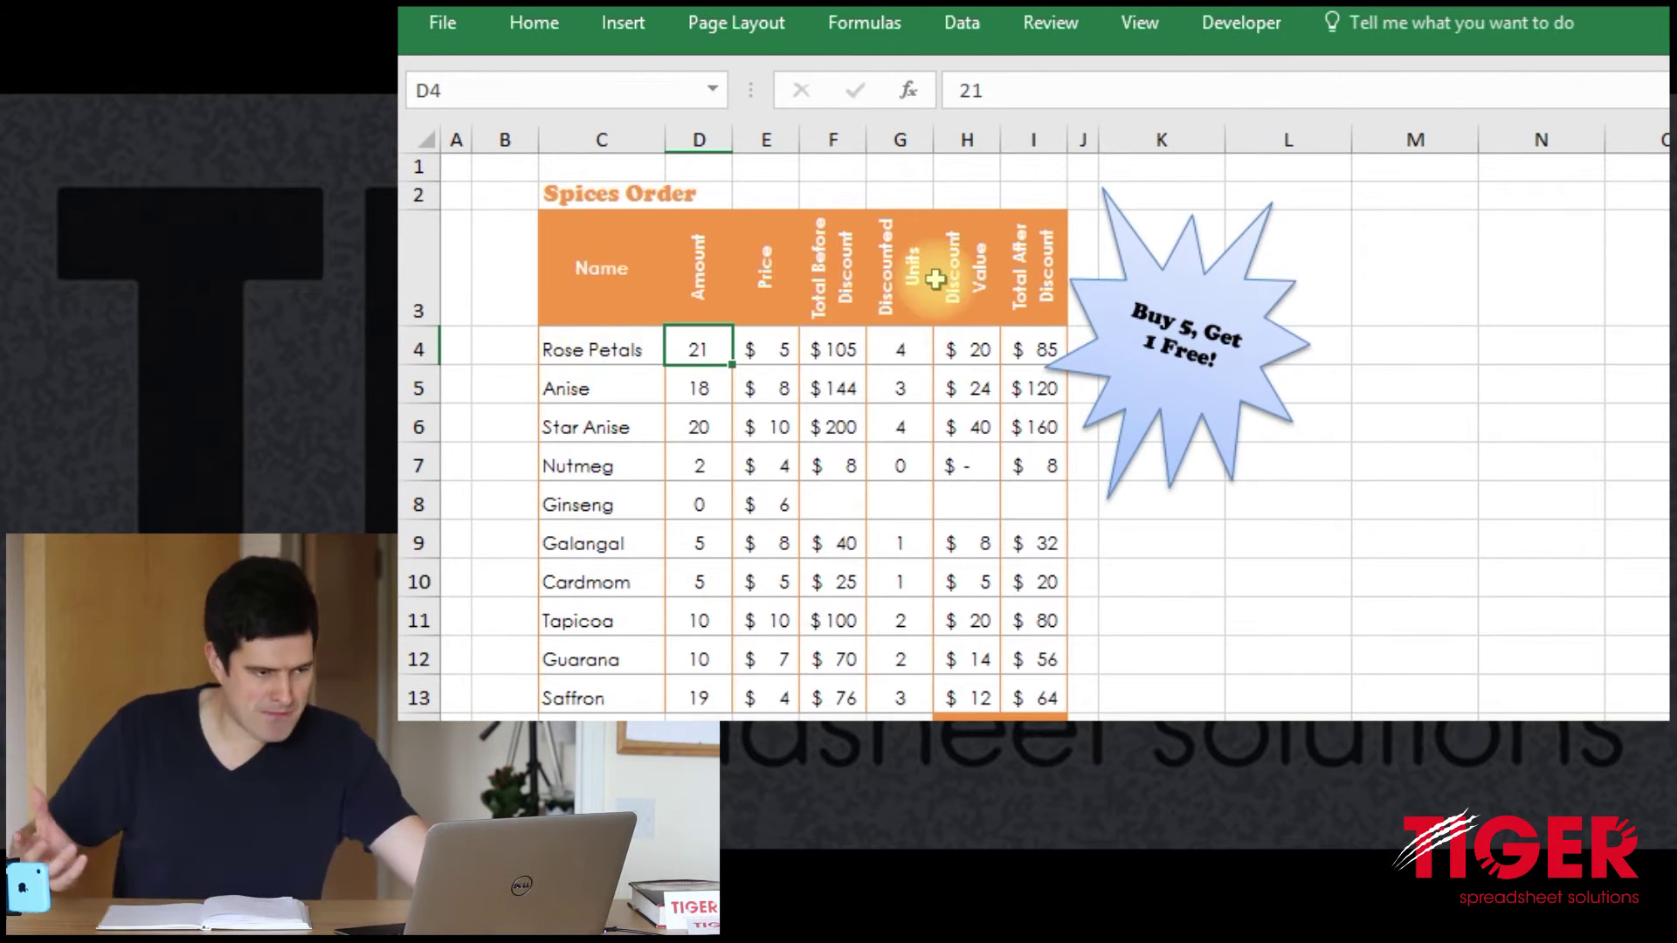
pyautogui.click(1227, 34)
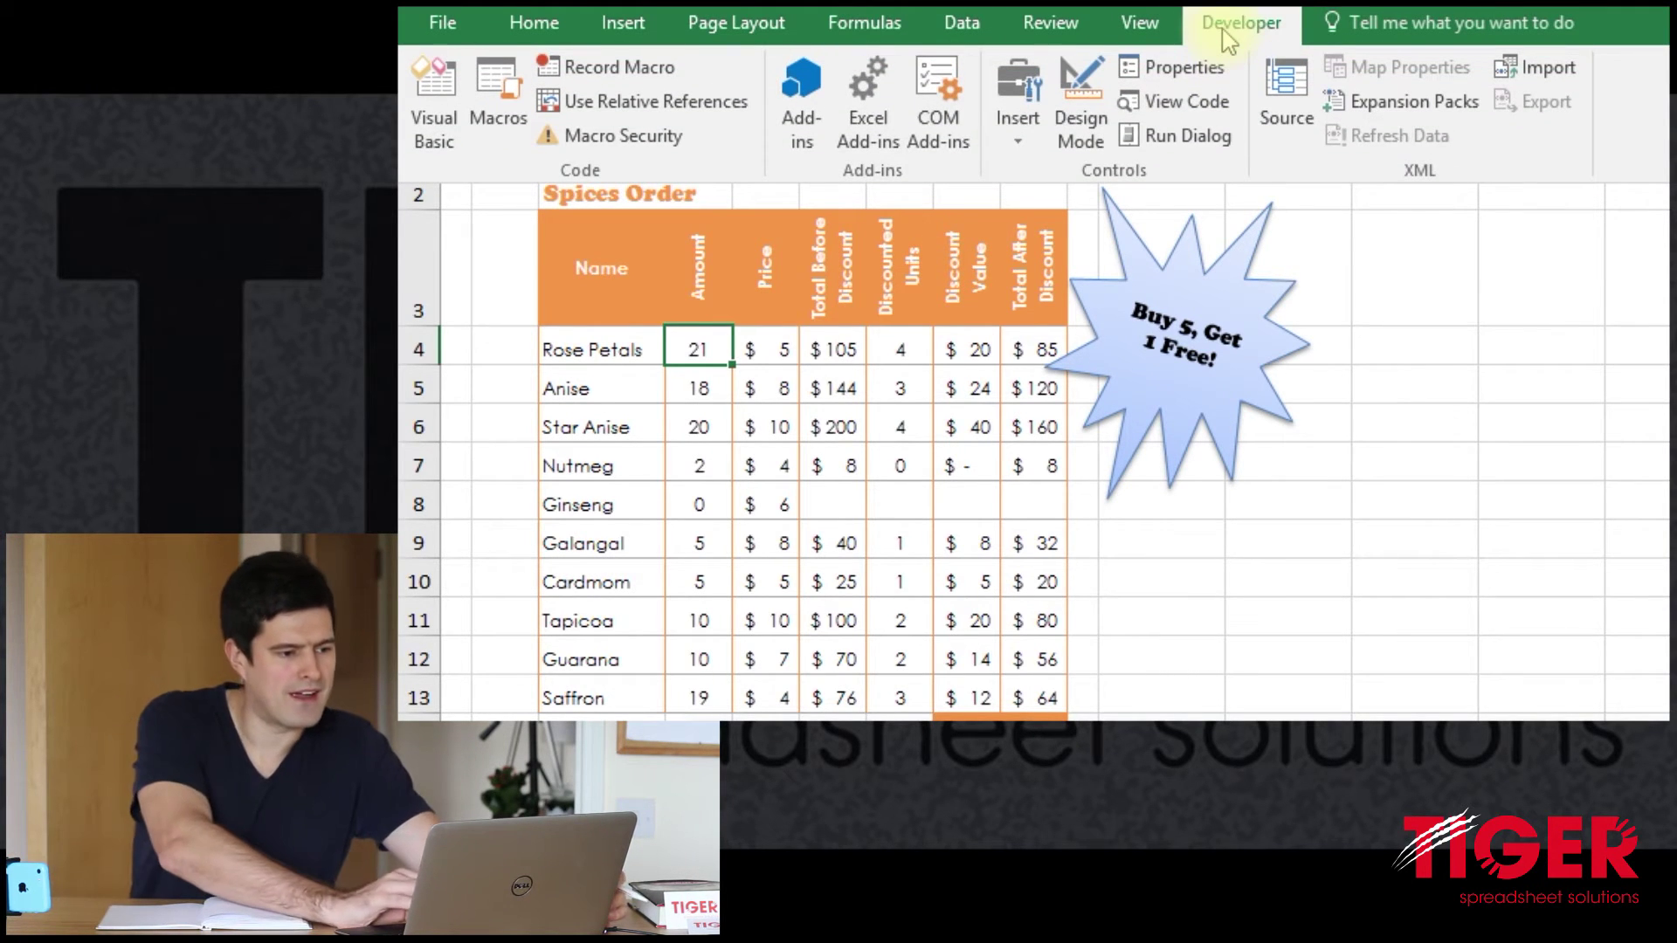
pyautogui.click(1020, 140)
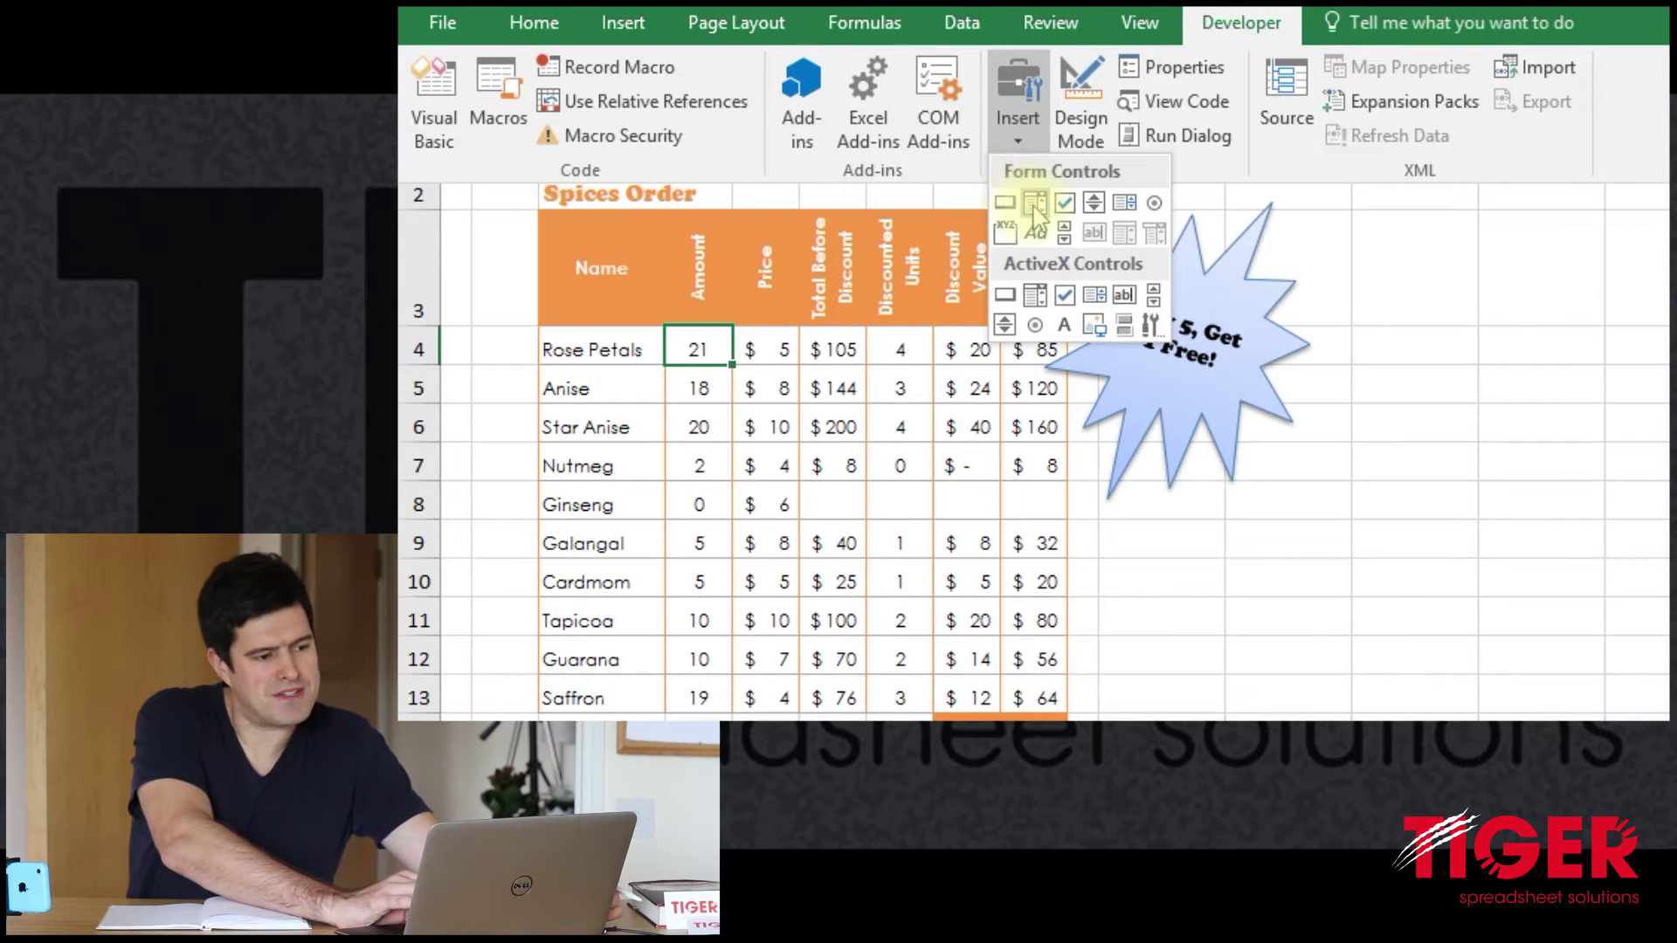
pyautogui.click(1096, 209)
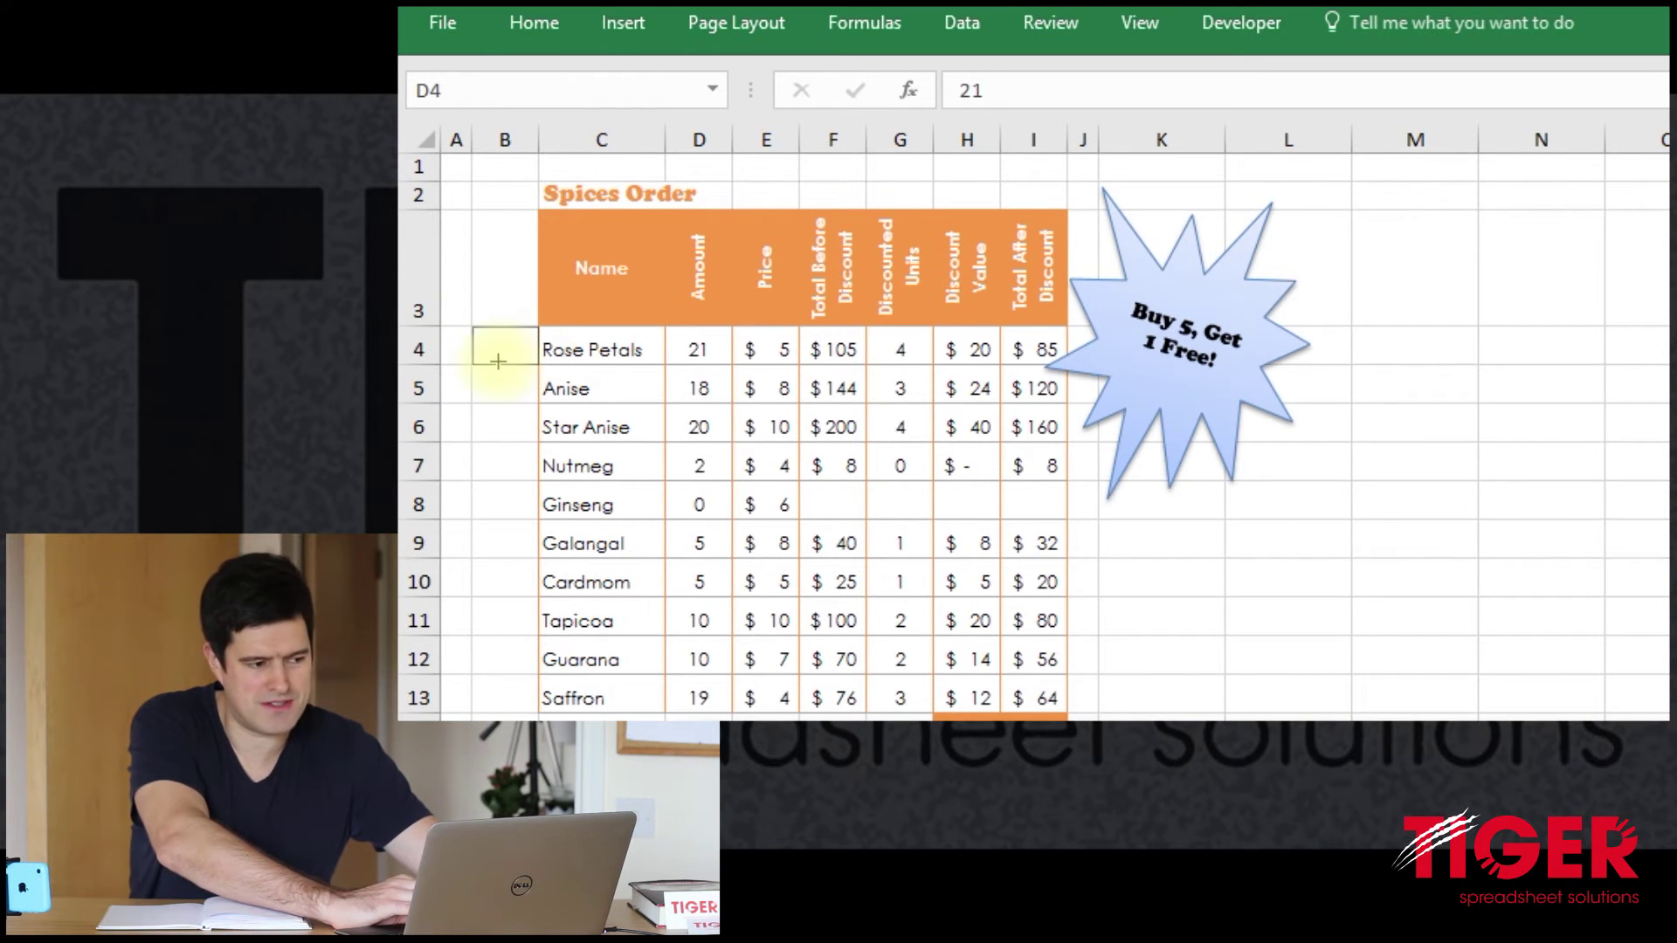
# - Draw a new spin button over cell B4 beside Rose Petals, then deselect it
pyautogui.moveTo(498, 361); pyautogui.dragTo(503, 361)
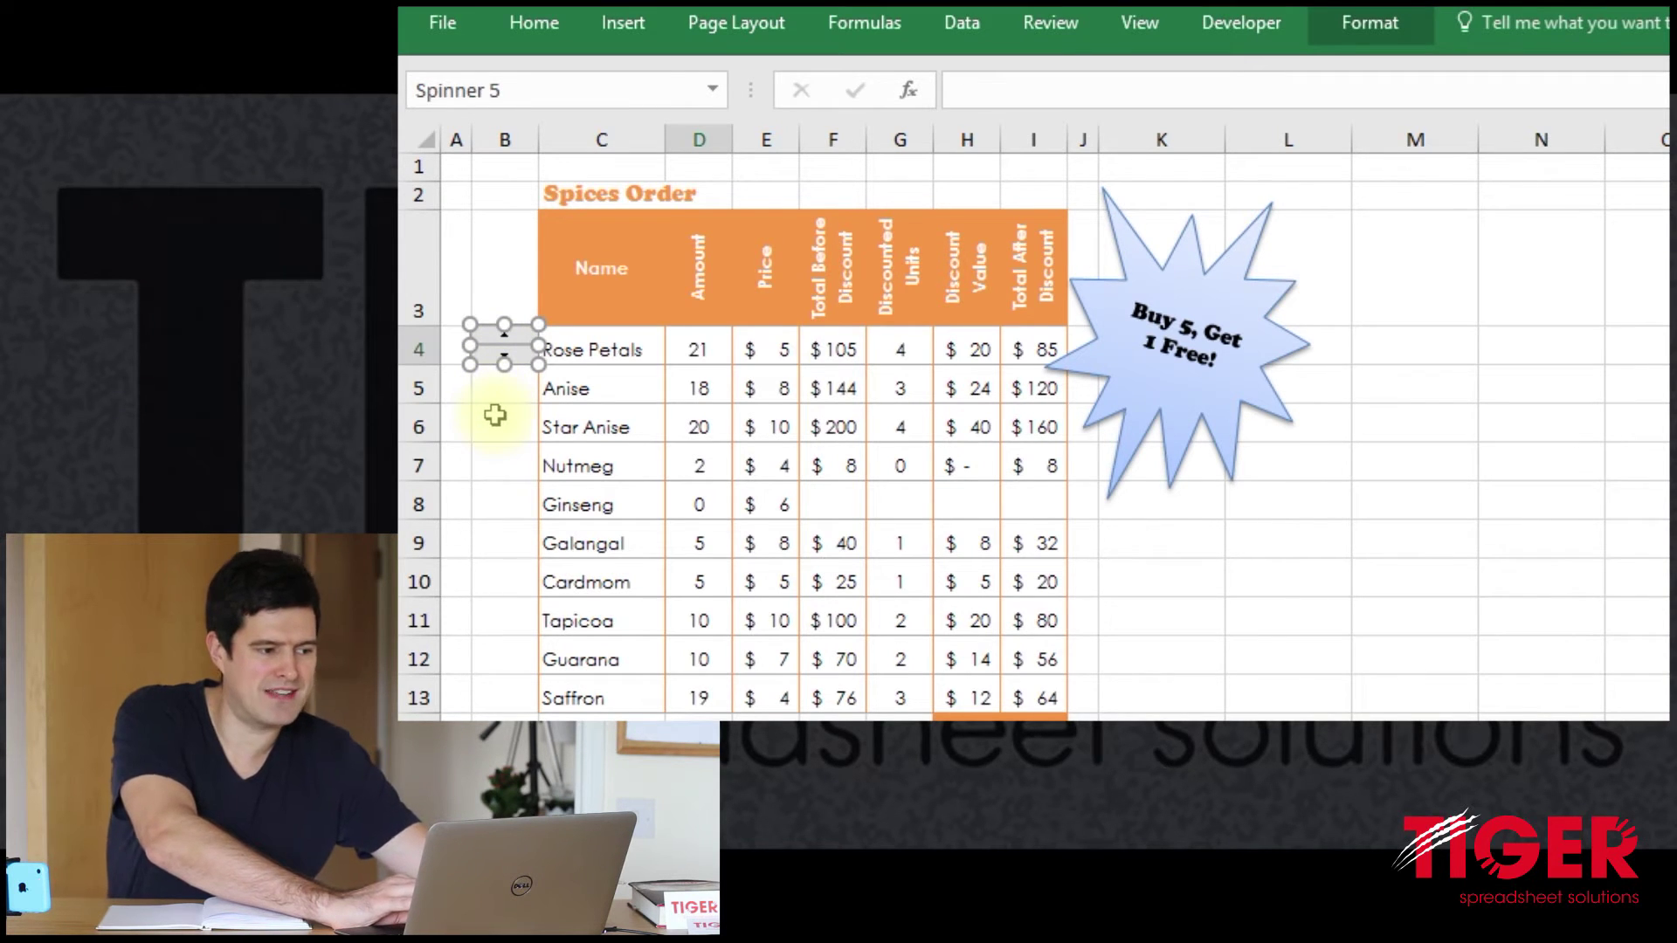
pyautogui.click(495, 416)
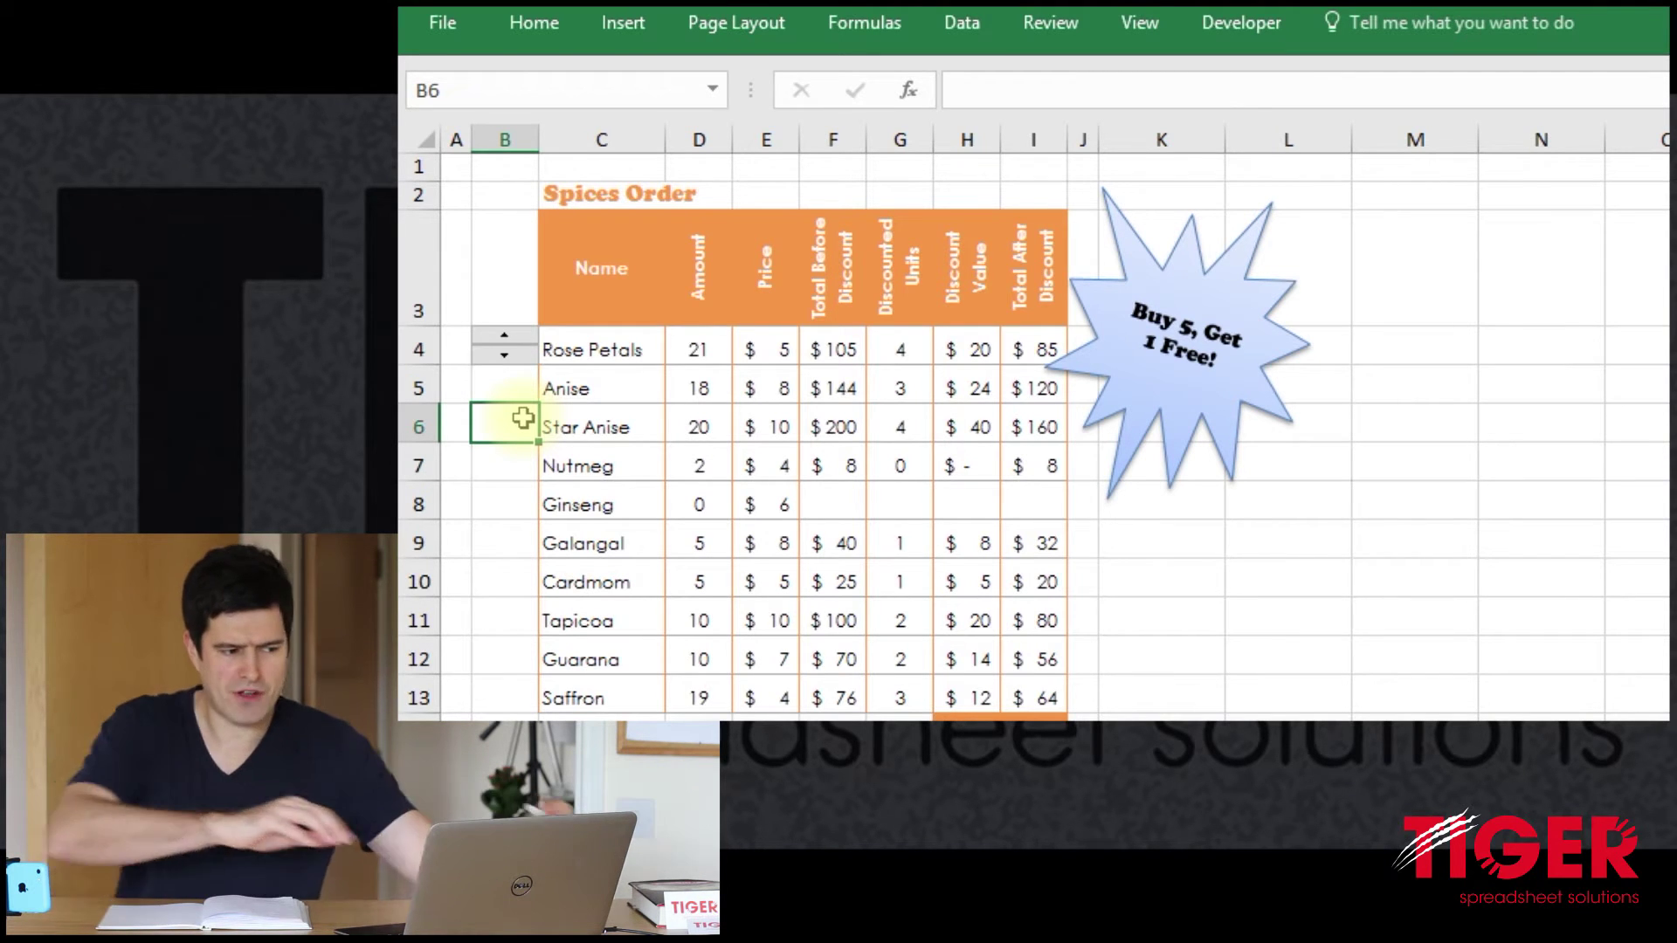
pyautogui.rightClick(496, 378)
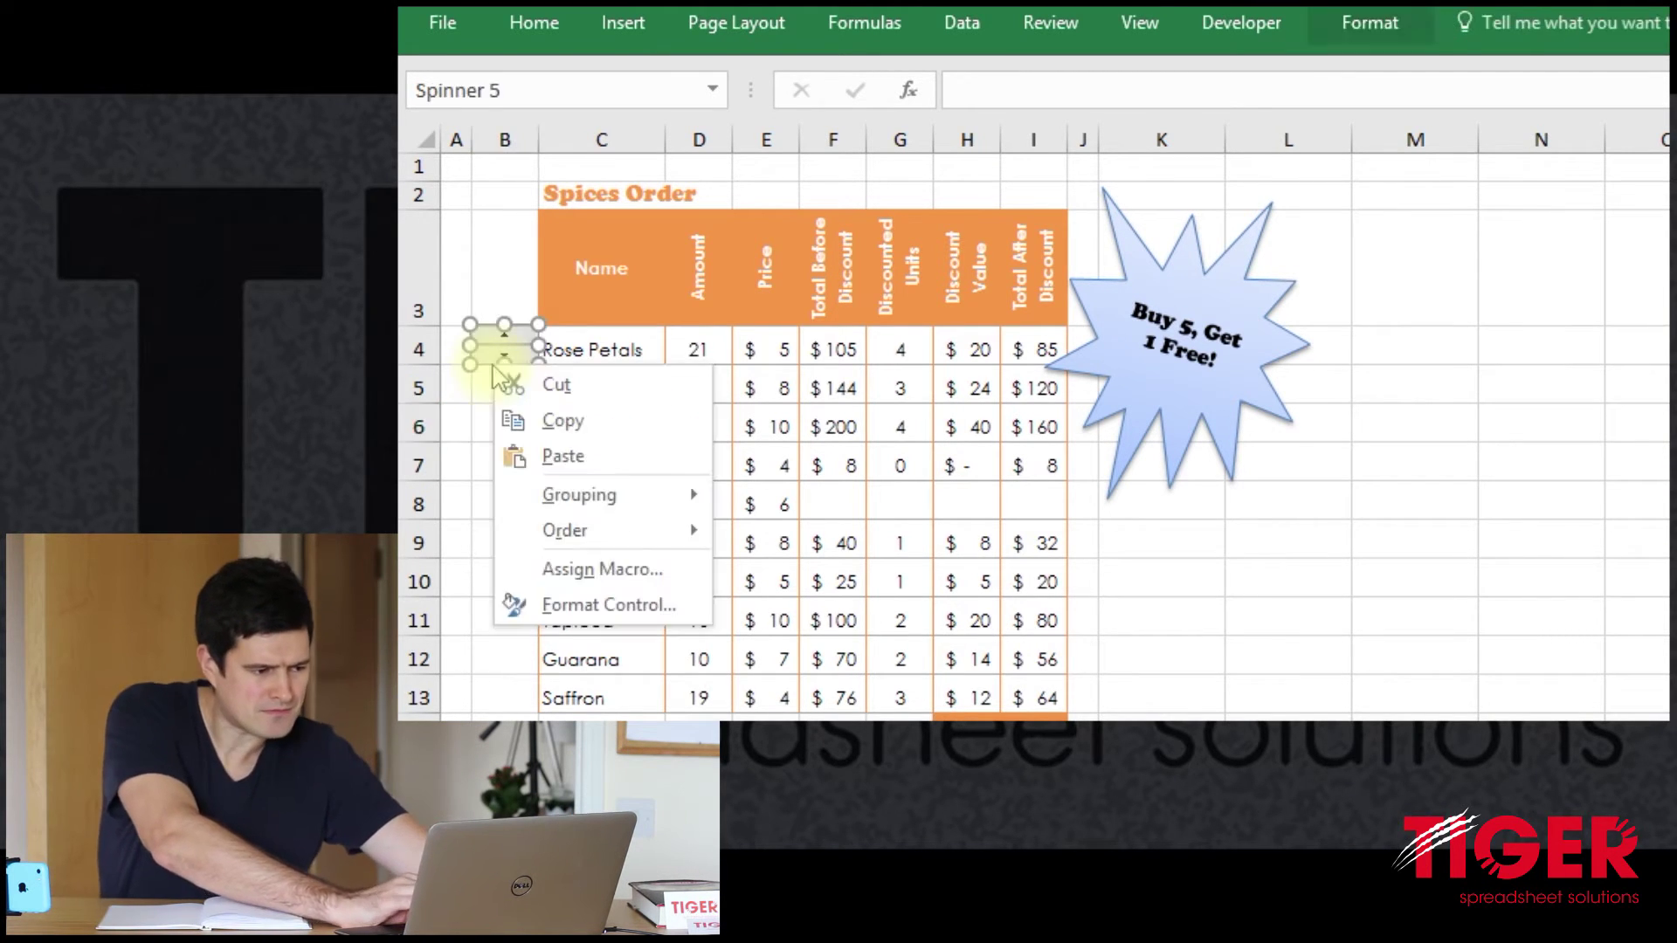
pyautogui.click(486, 374)
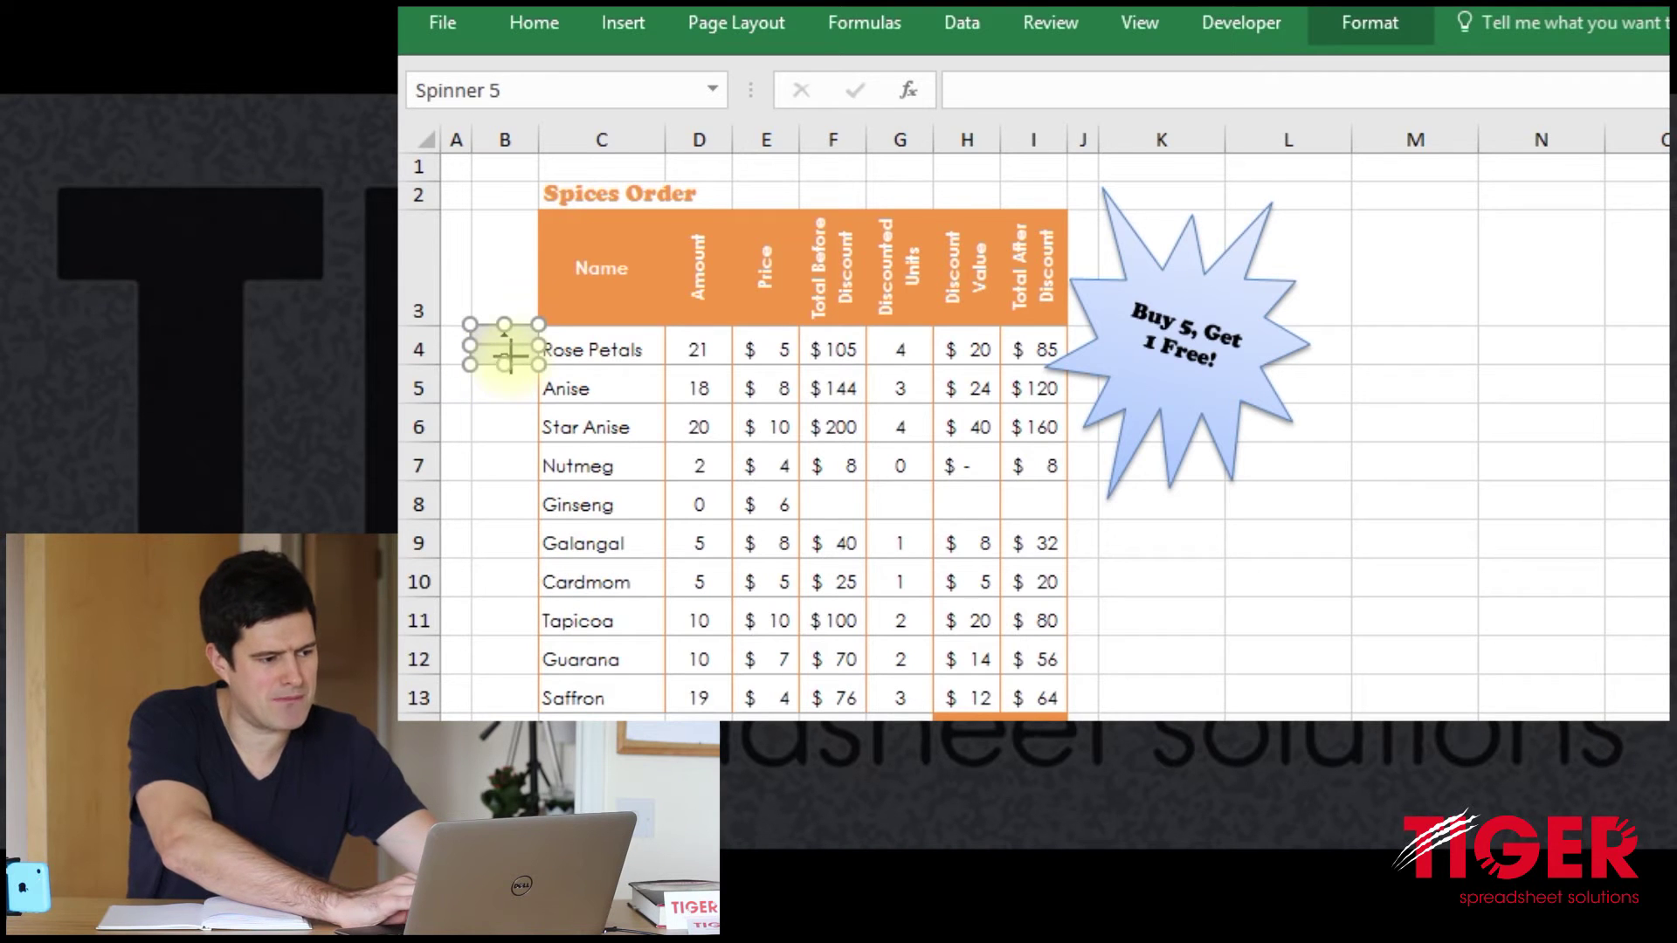
pyautogui.press('Delete')
pyautogui.hotkey('ctrl', 'z')
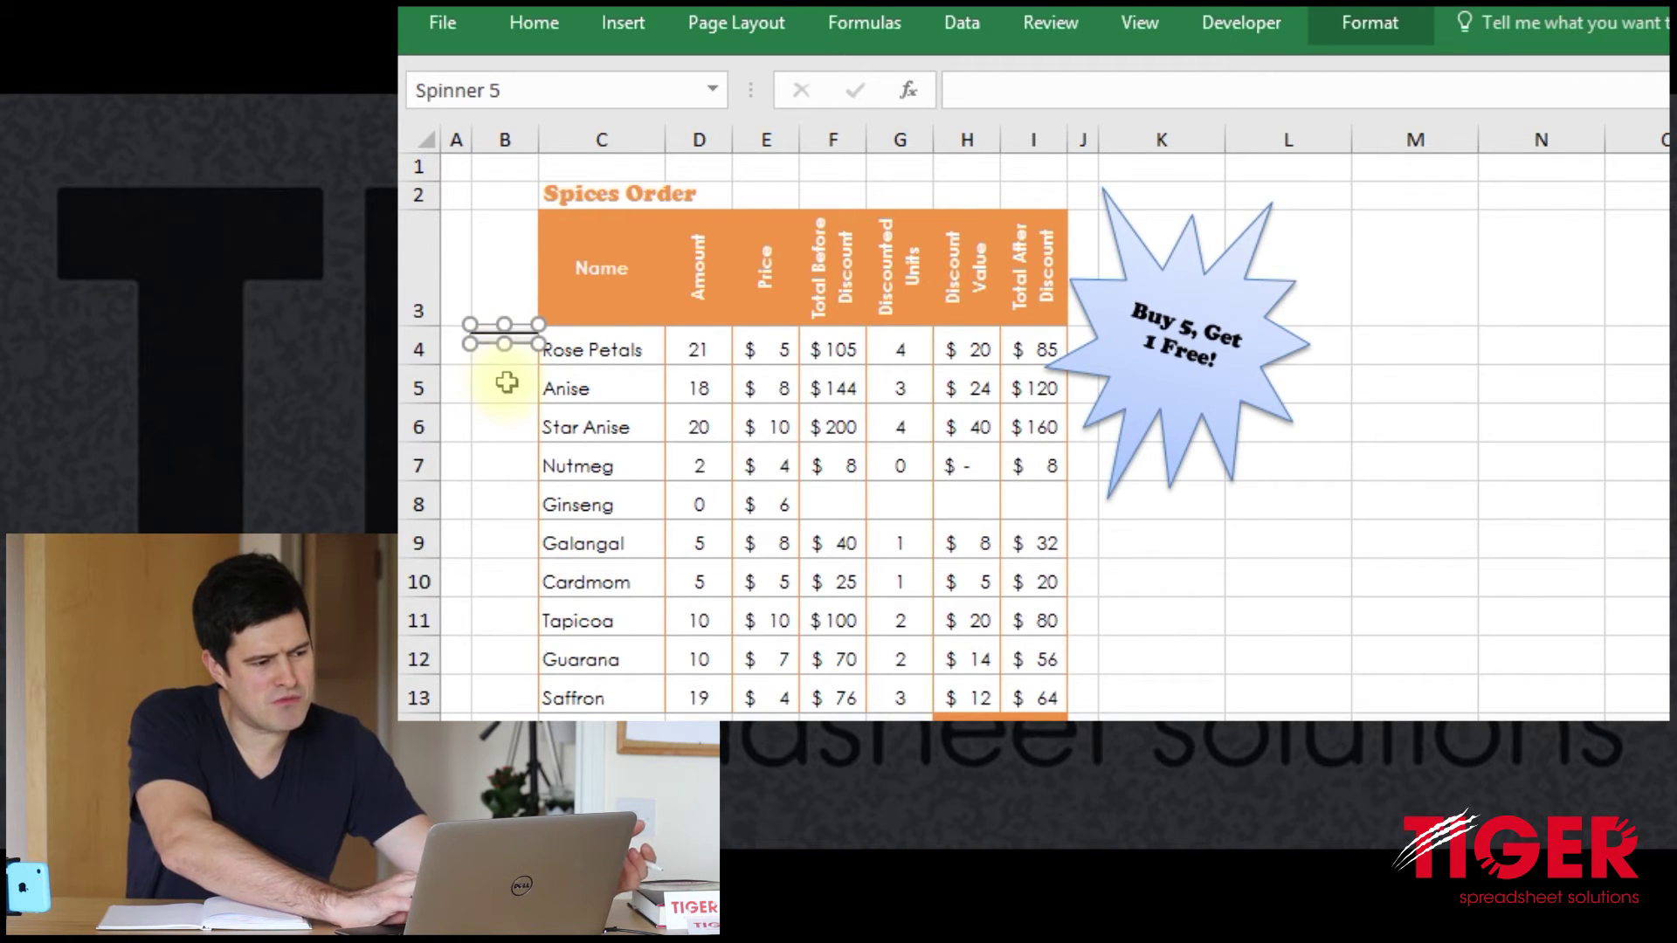
pyautogui.click(498, 387)
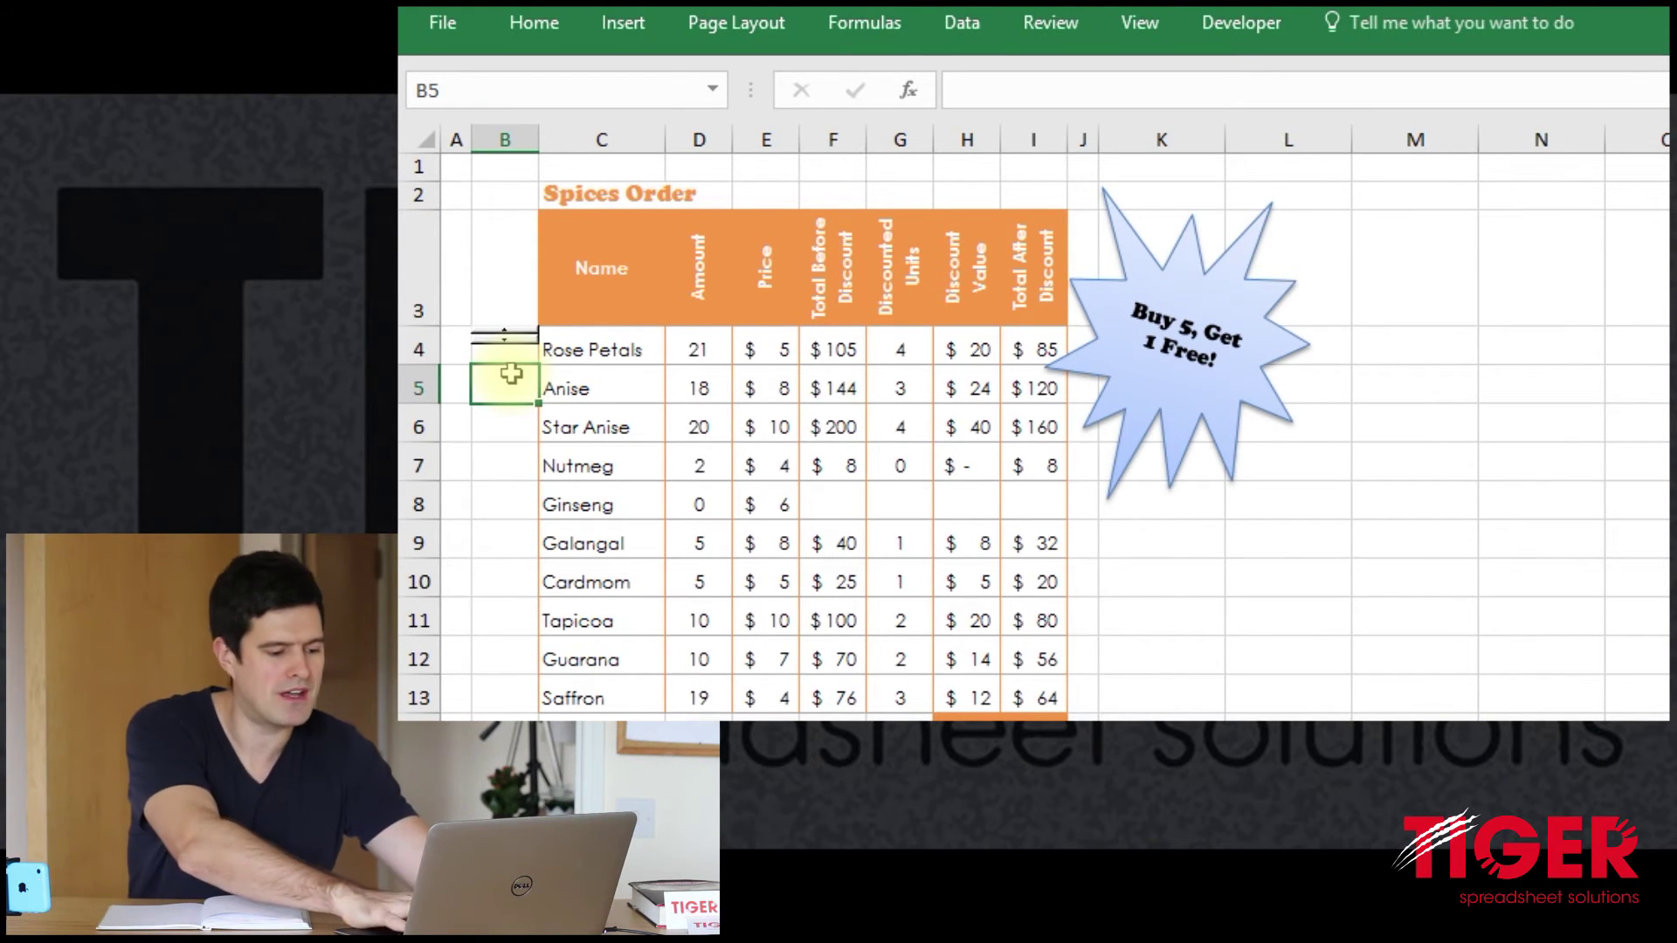
pyautogui.hotkey('alt', 'h')
pyautogui.press('Escape')
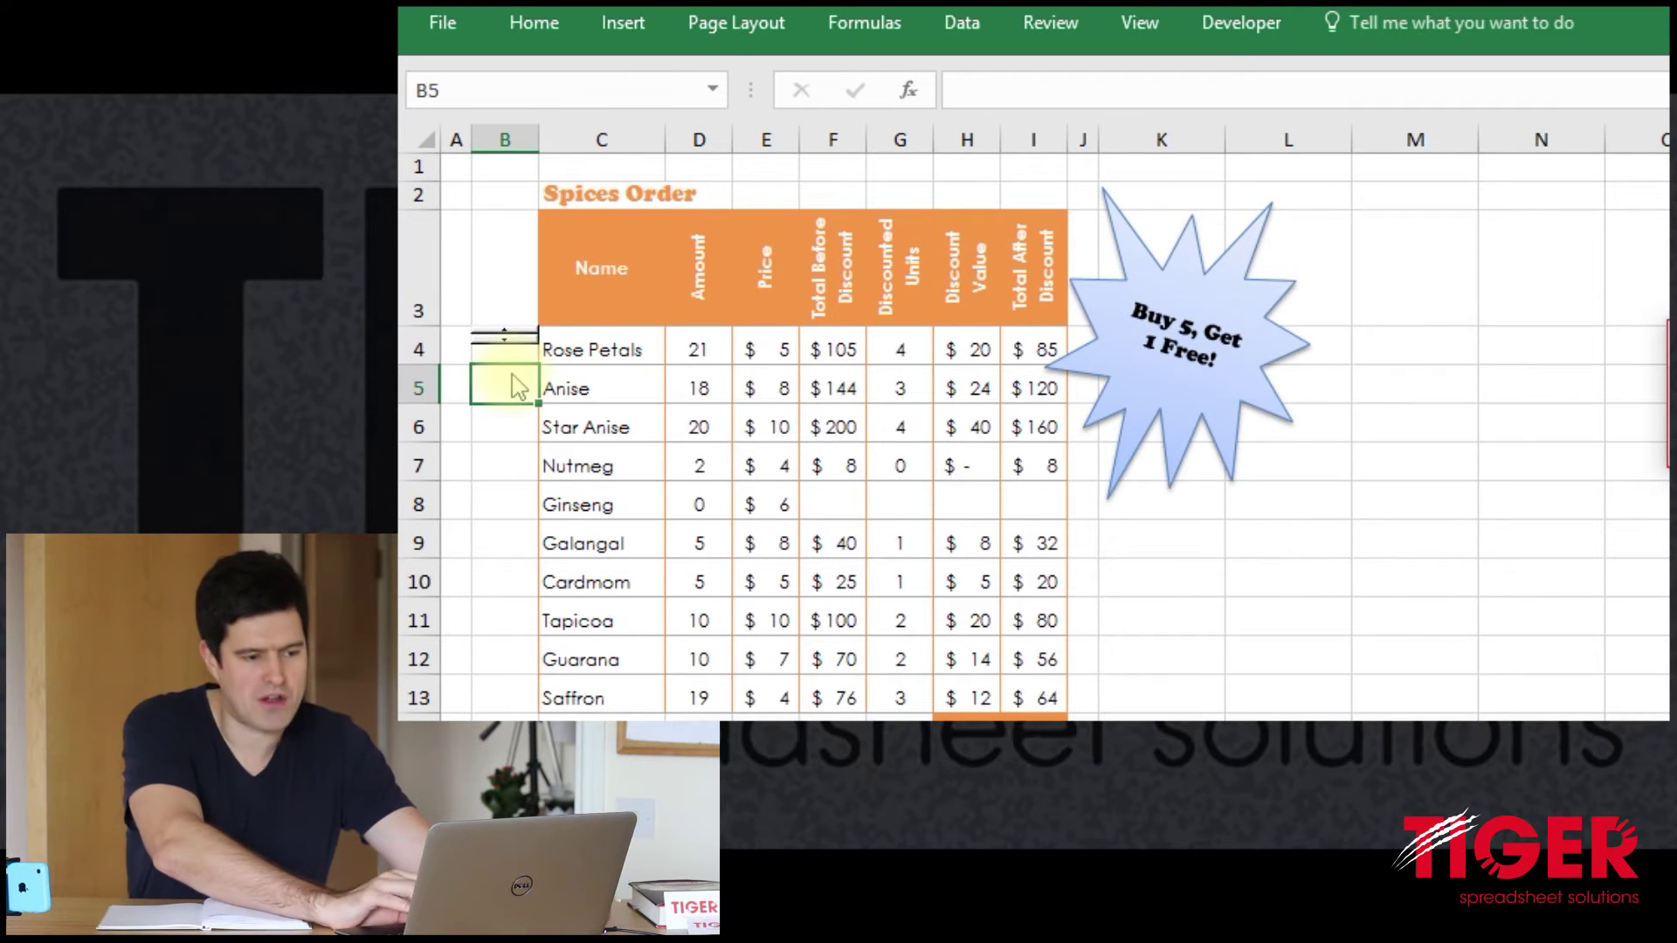
pyautogui.hotkey('alt', 'h')
pyautogui.press('o')
pyautogui.press('h')
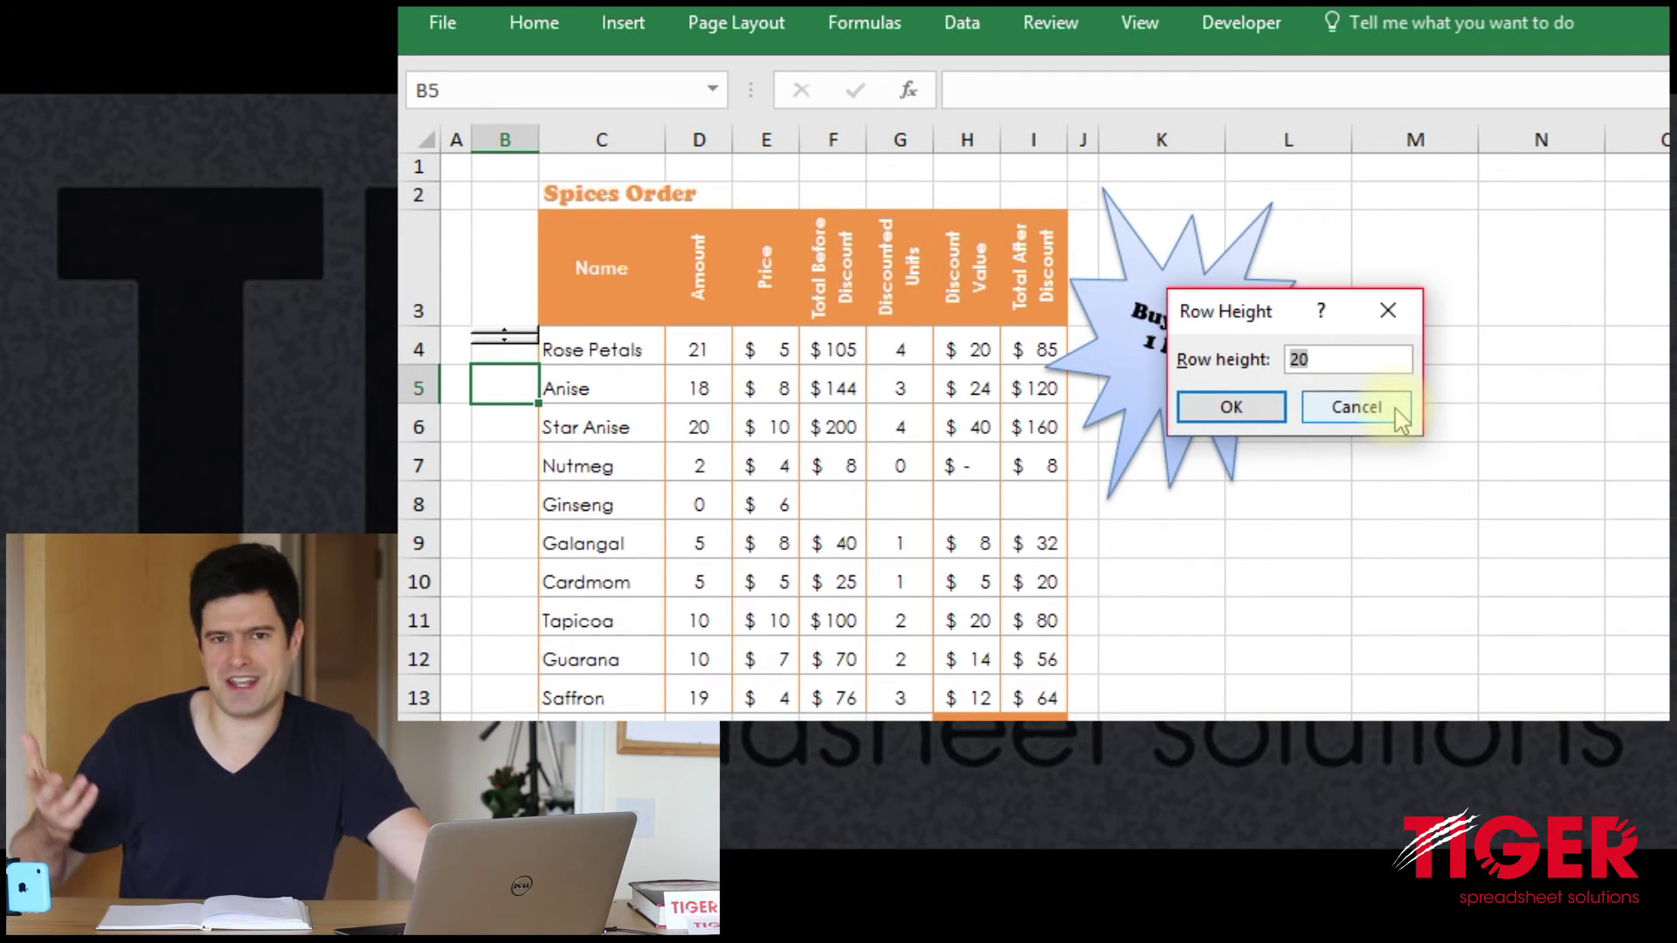
pyautogui.click(1356, 407)
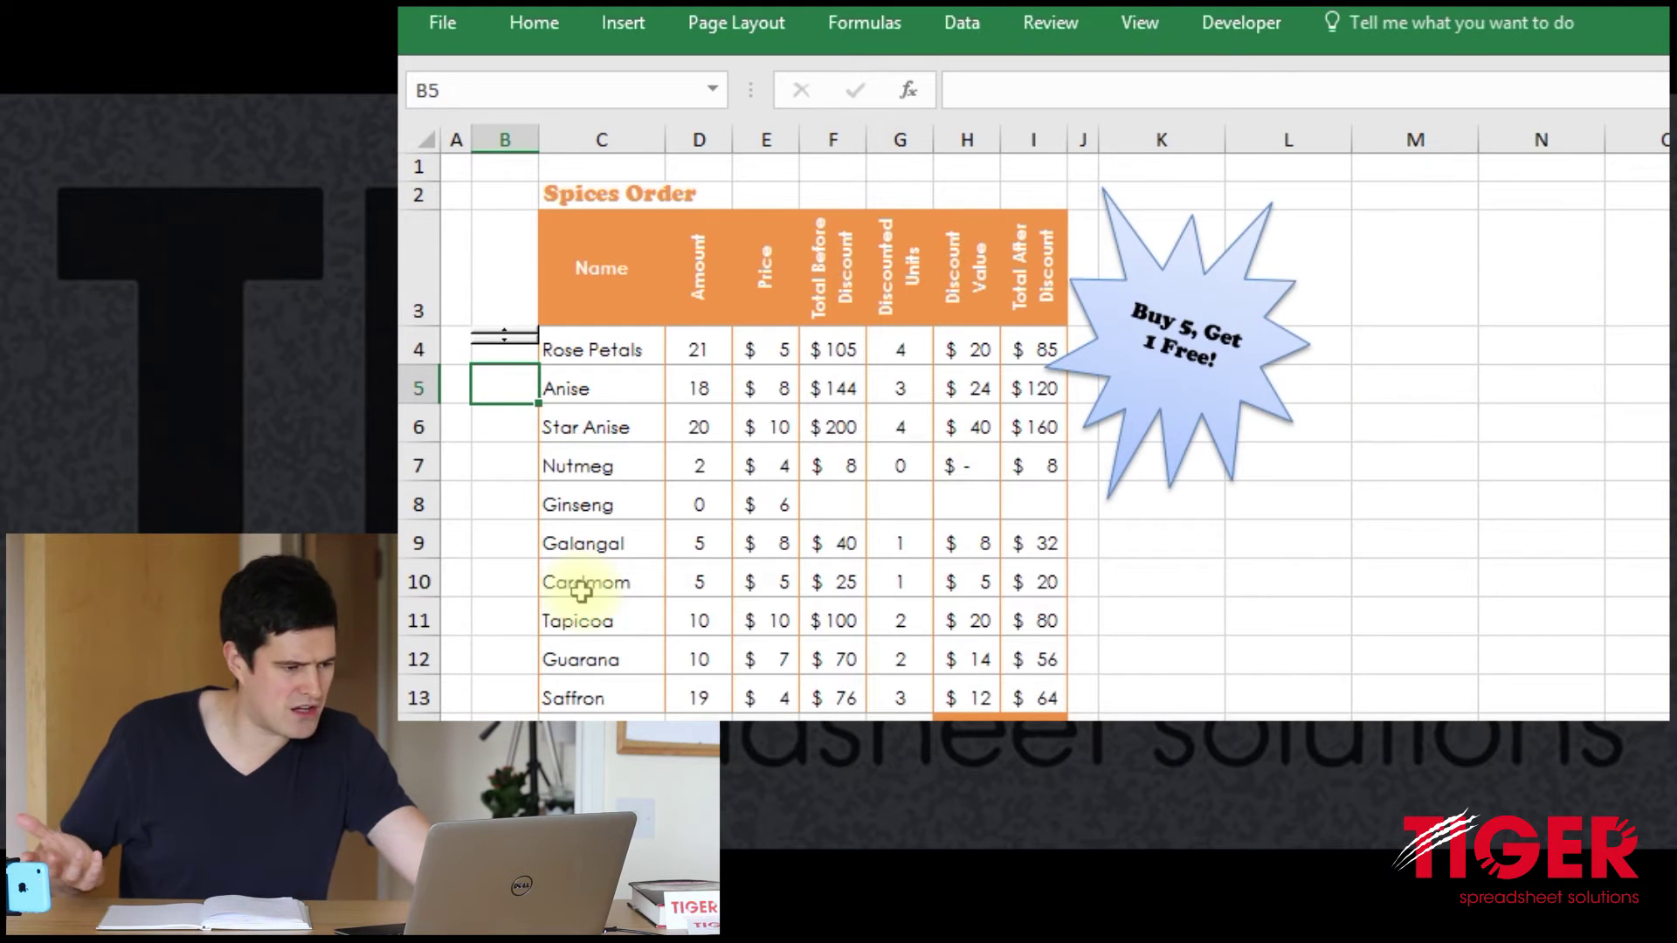
pyautogui.keyDown('ctrl'); pyautogui.click(504, 344); pyautogui.keyUp('ctrl')
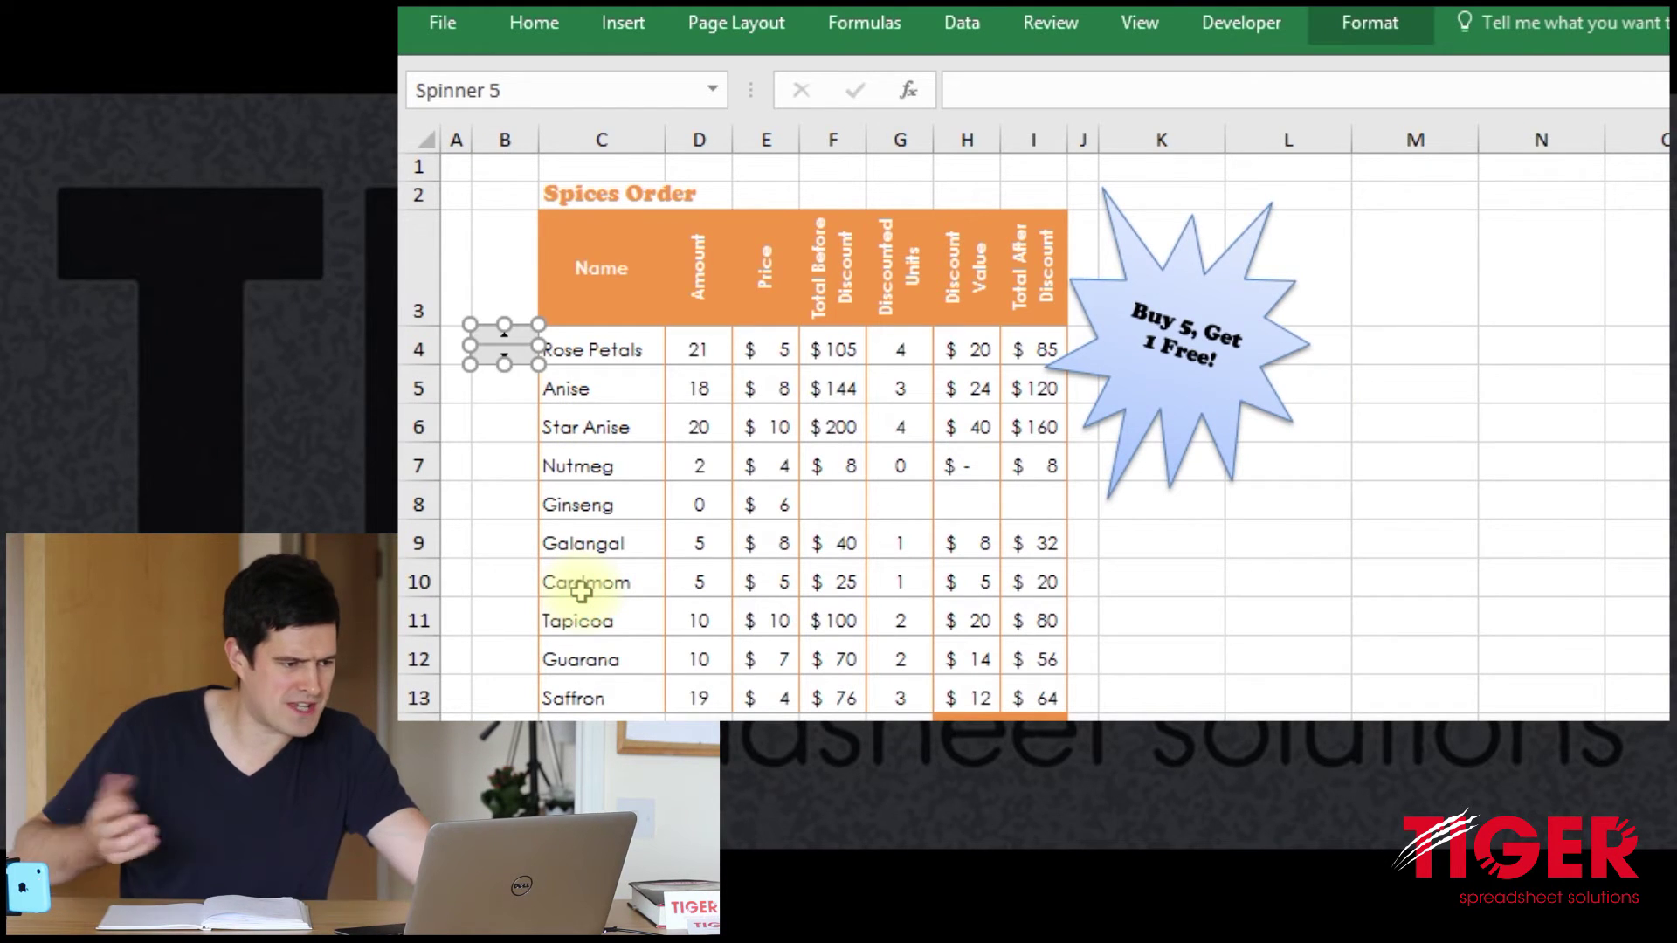
# - Open the spinner's Format Control settings (current 0, min 0, max 30000) with the table still visible
pyautogui.click(486, 426)
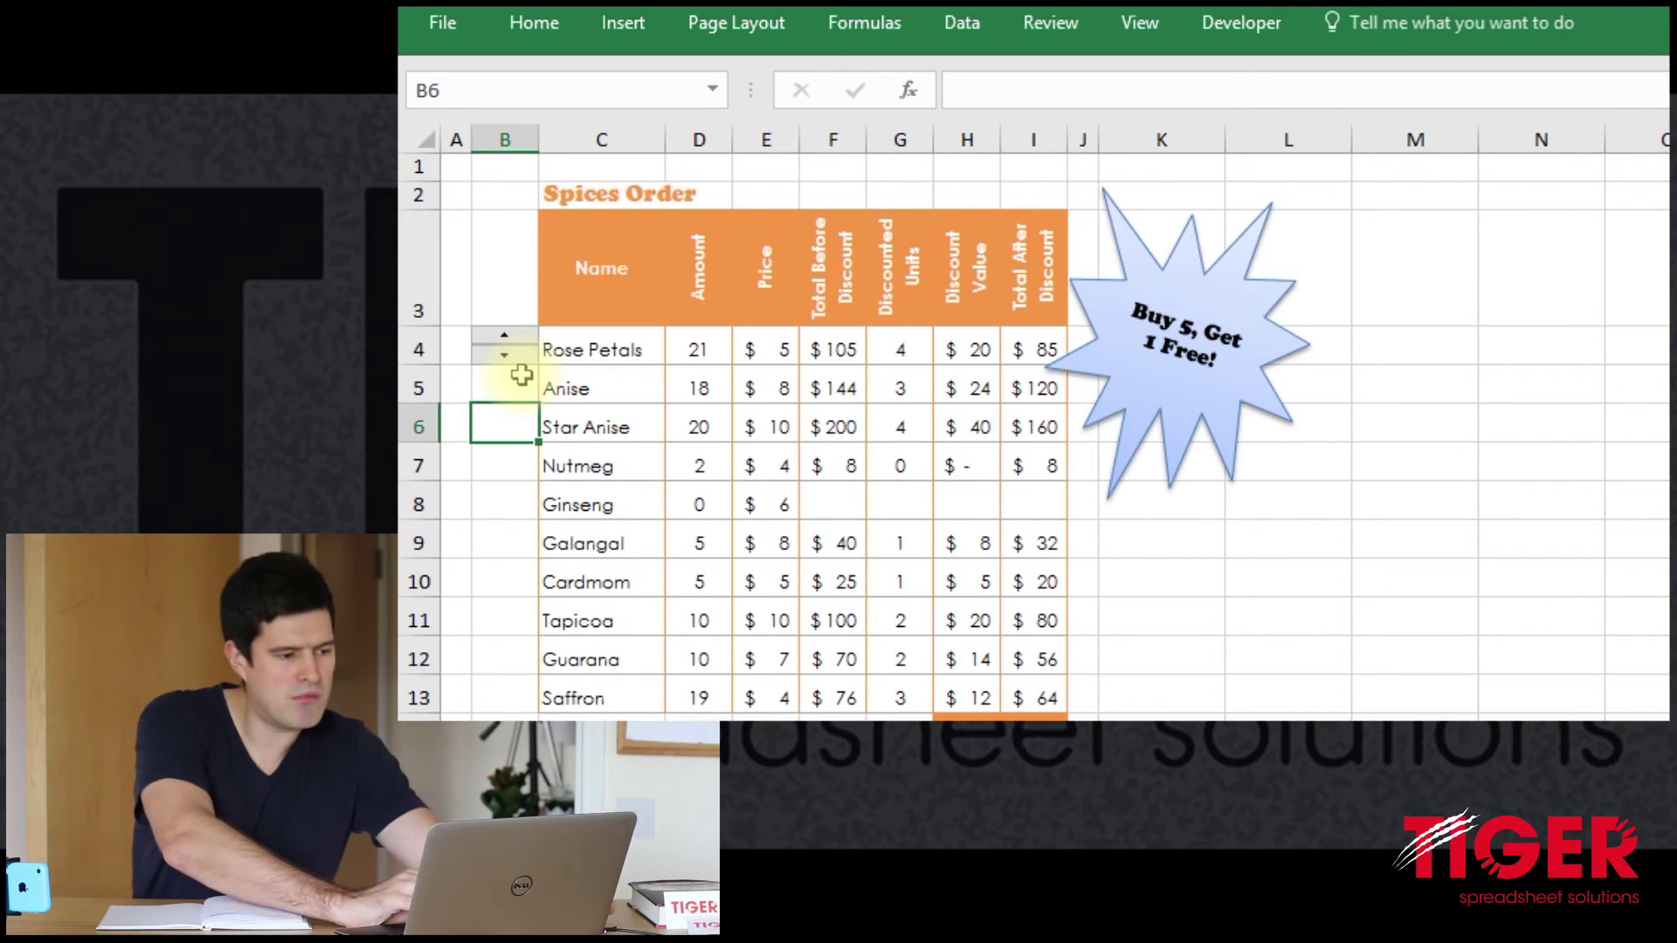
pyautogui.rightClick(502, 347)
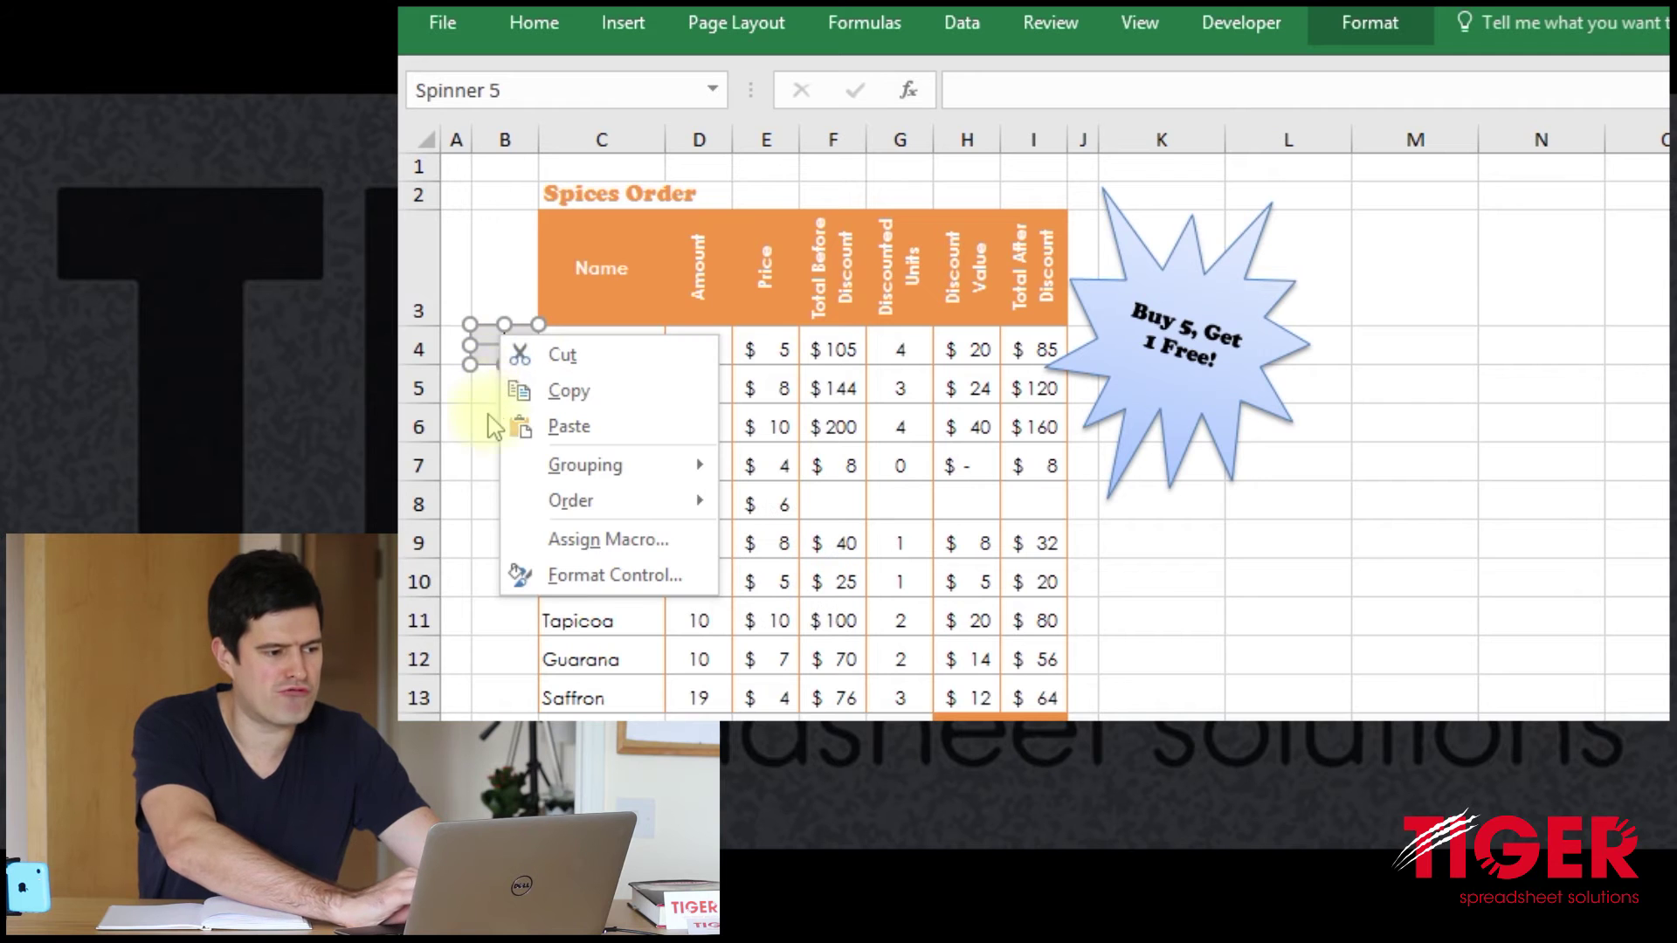
pyautogui.press('Escape')
pyautogui.rightClick(524, 350)
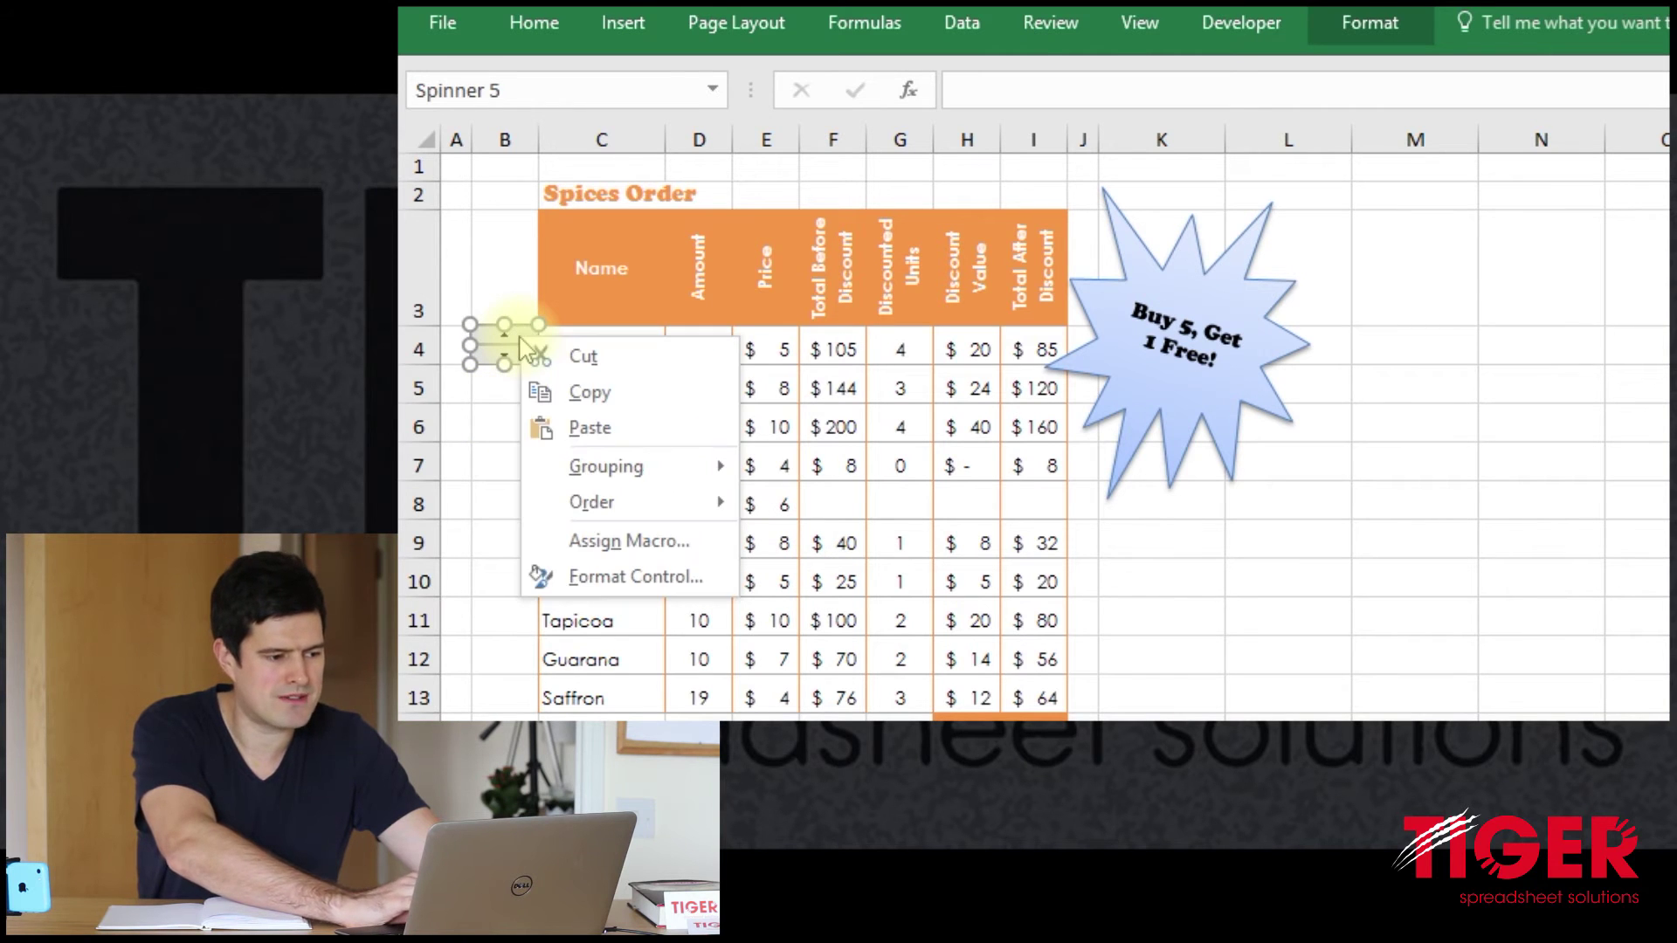
pyautogui.click(638, 578)
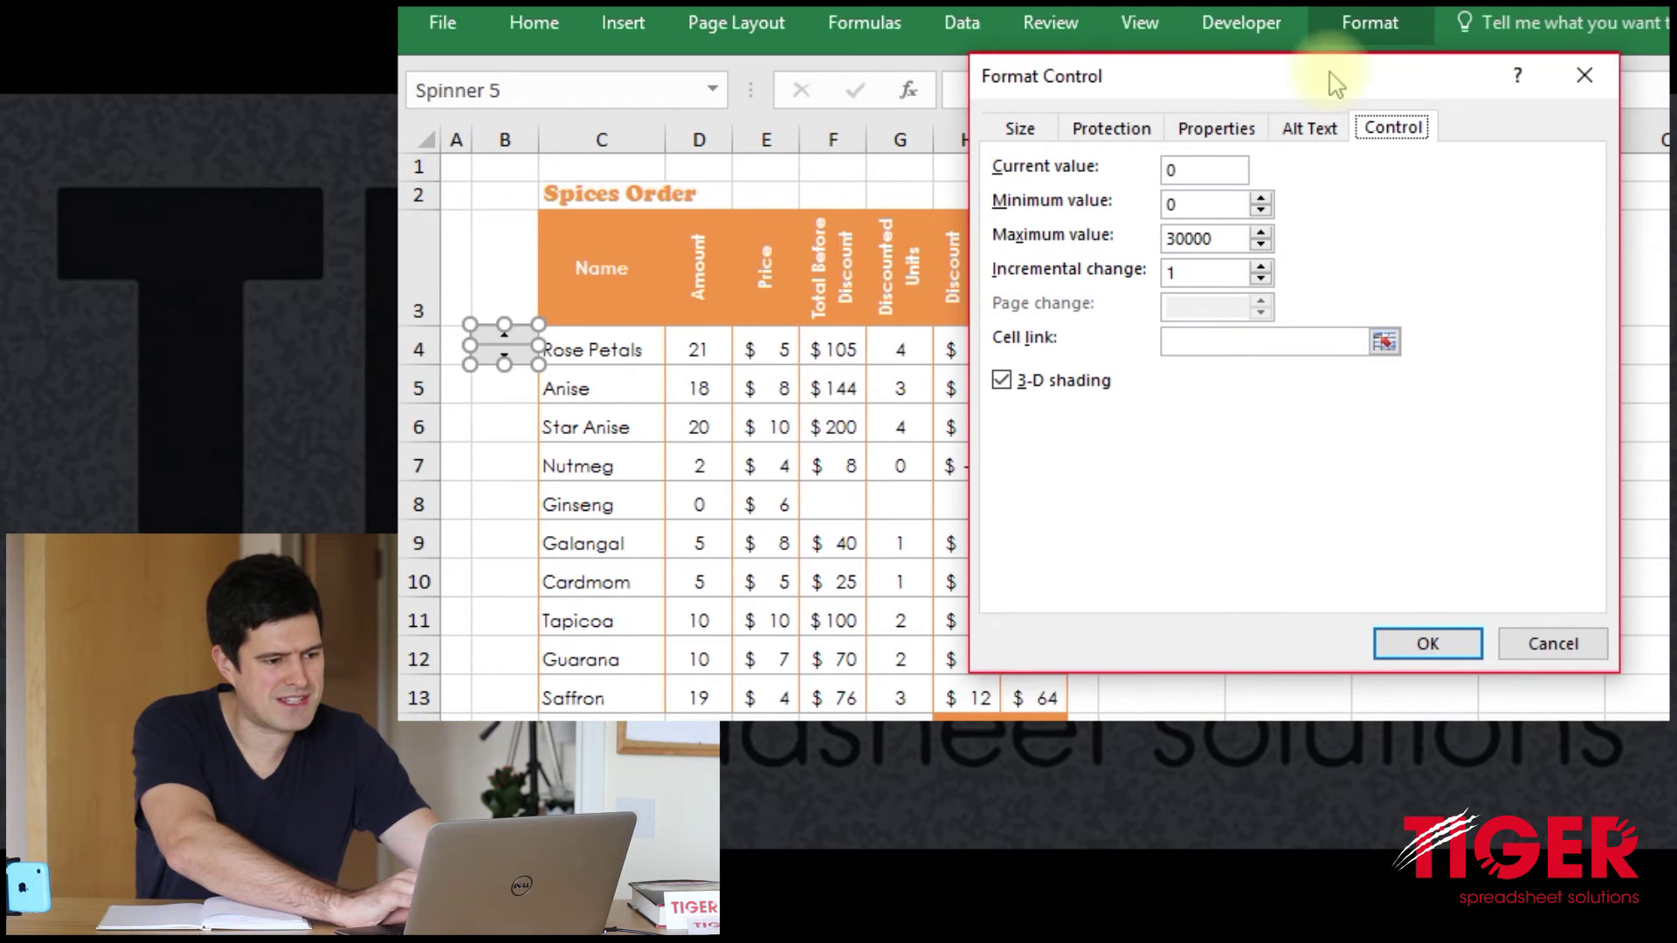
pyautogui.moveTo(1331, 83); pyautogui.dragTo(1227, 98)
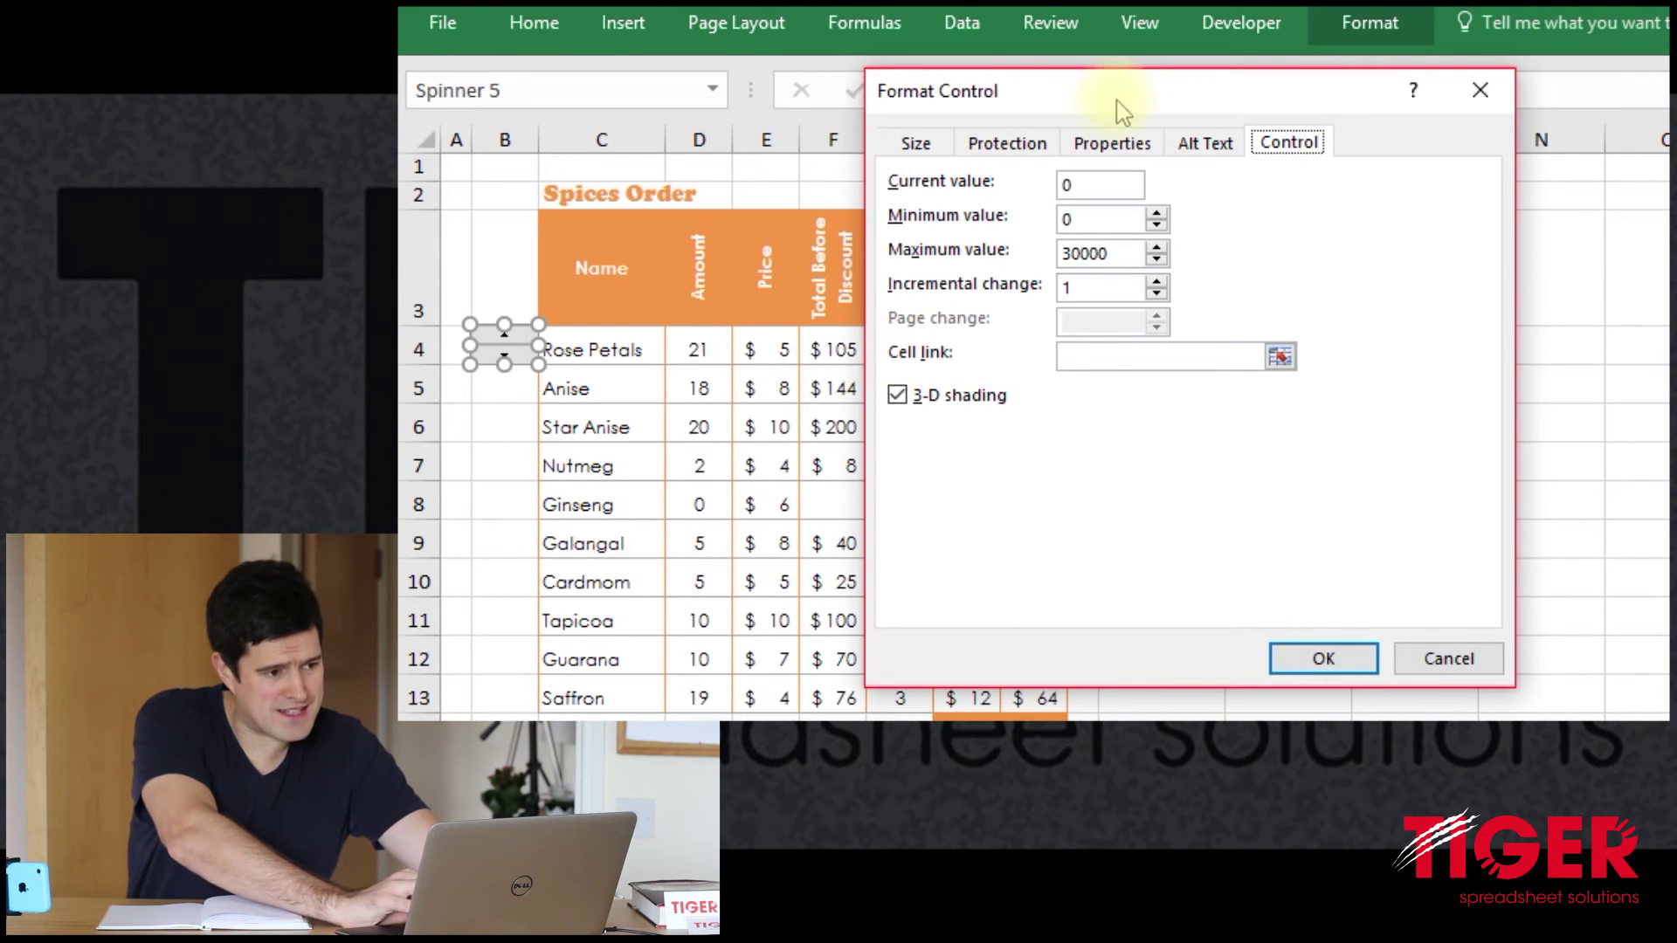
pyautogui.moveTo(1121, 103); pyautogui.dragTo(1173, 114)
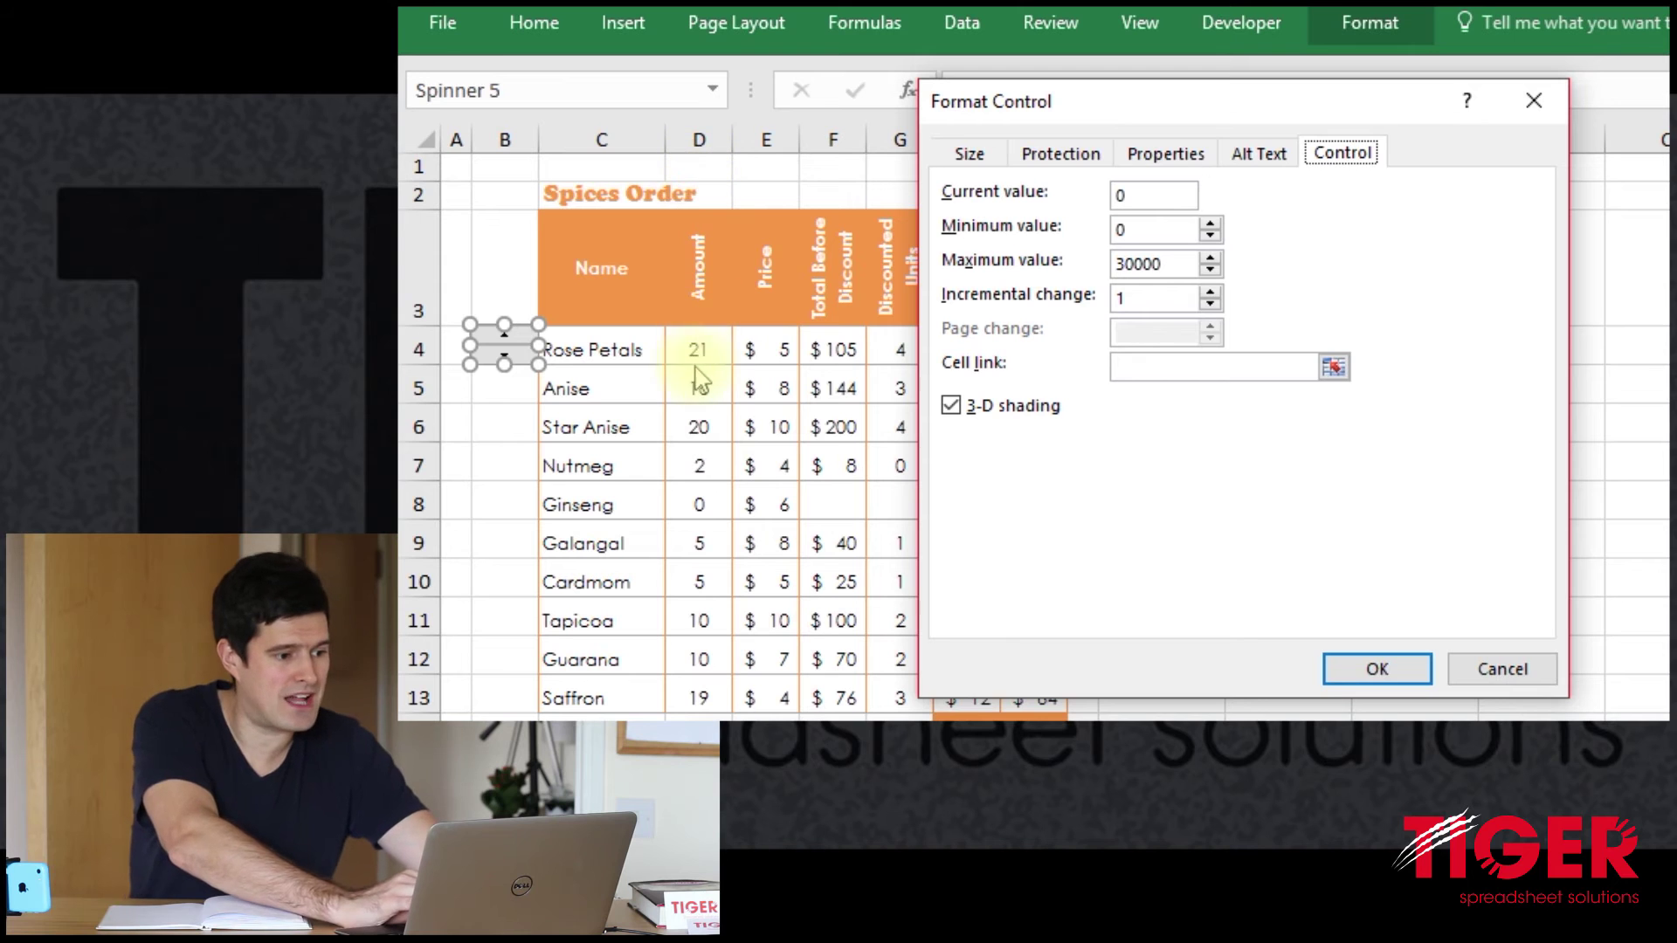
# - Set the spinner's cell link to $D$4, the Rose Petals amount, and review the incremental change
pyautogui.click(1333, 366)
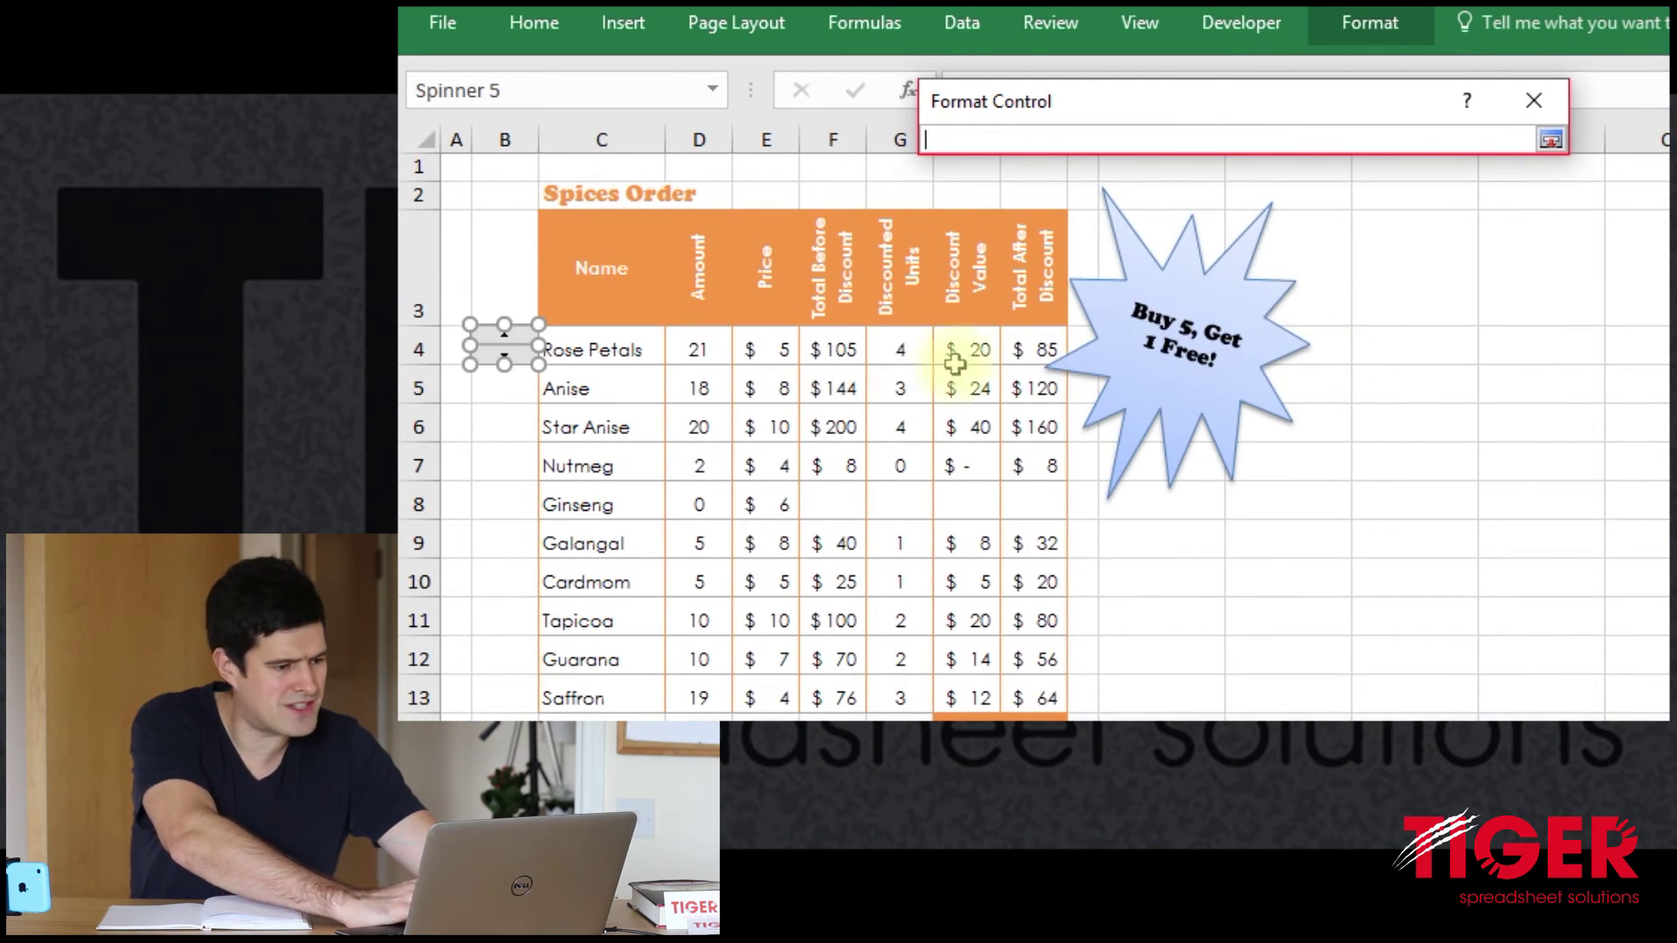
pyautogui.click(708, 349)
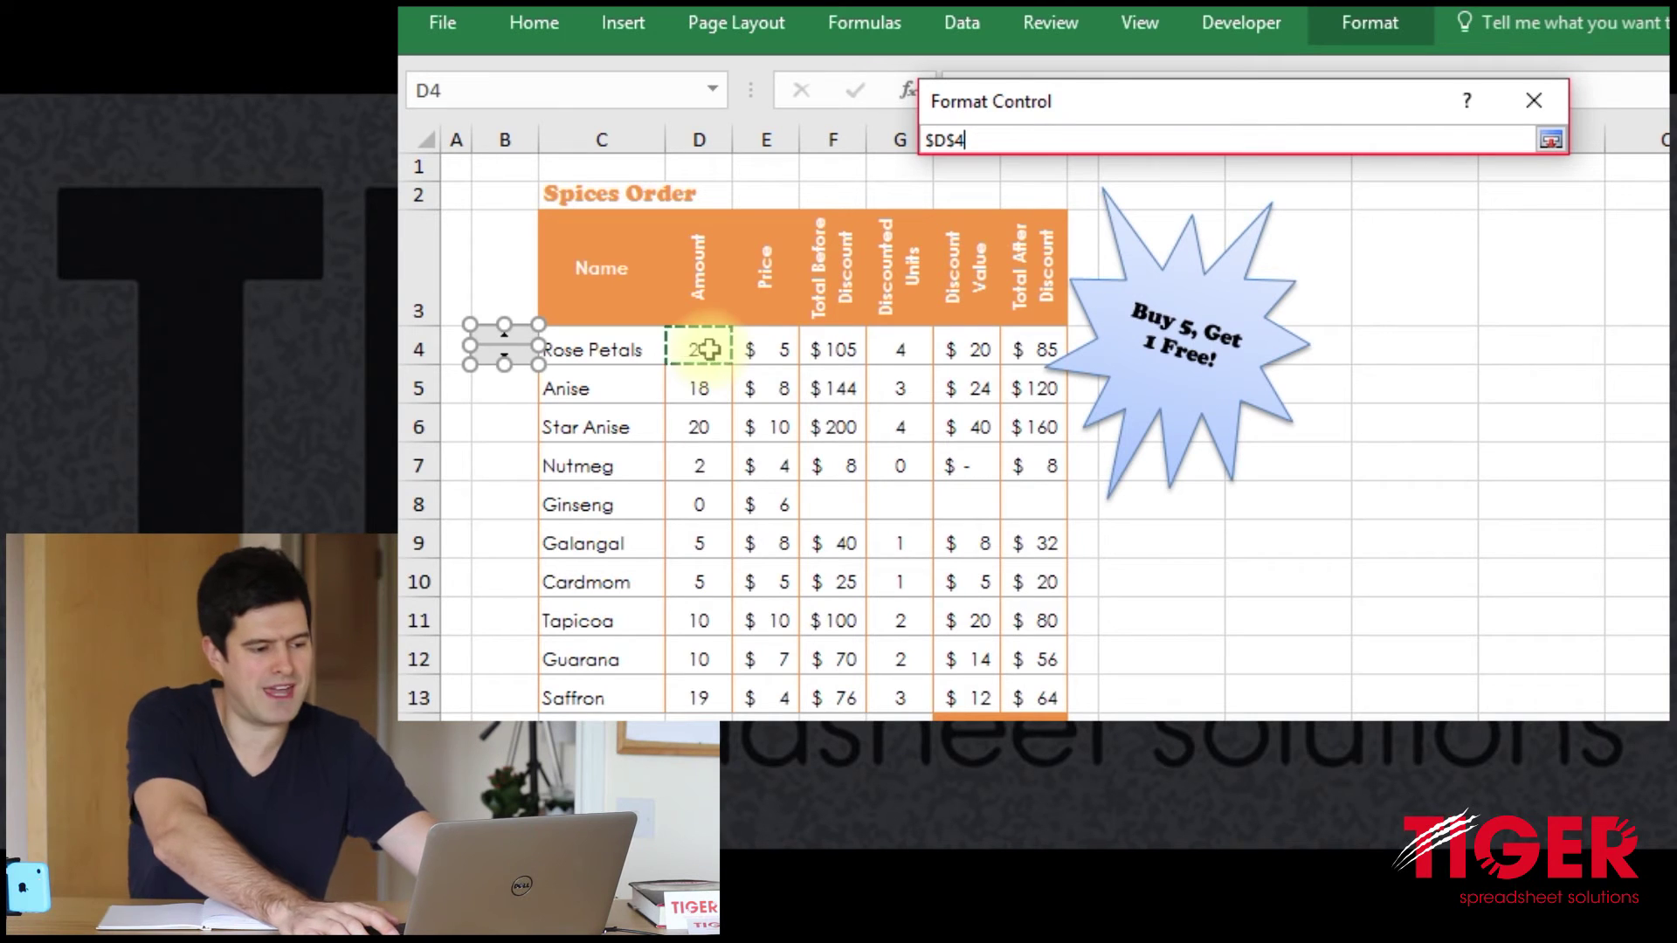
pyautogui.press('Return')
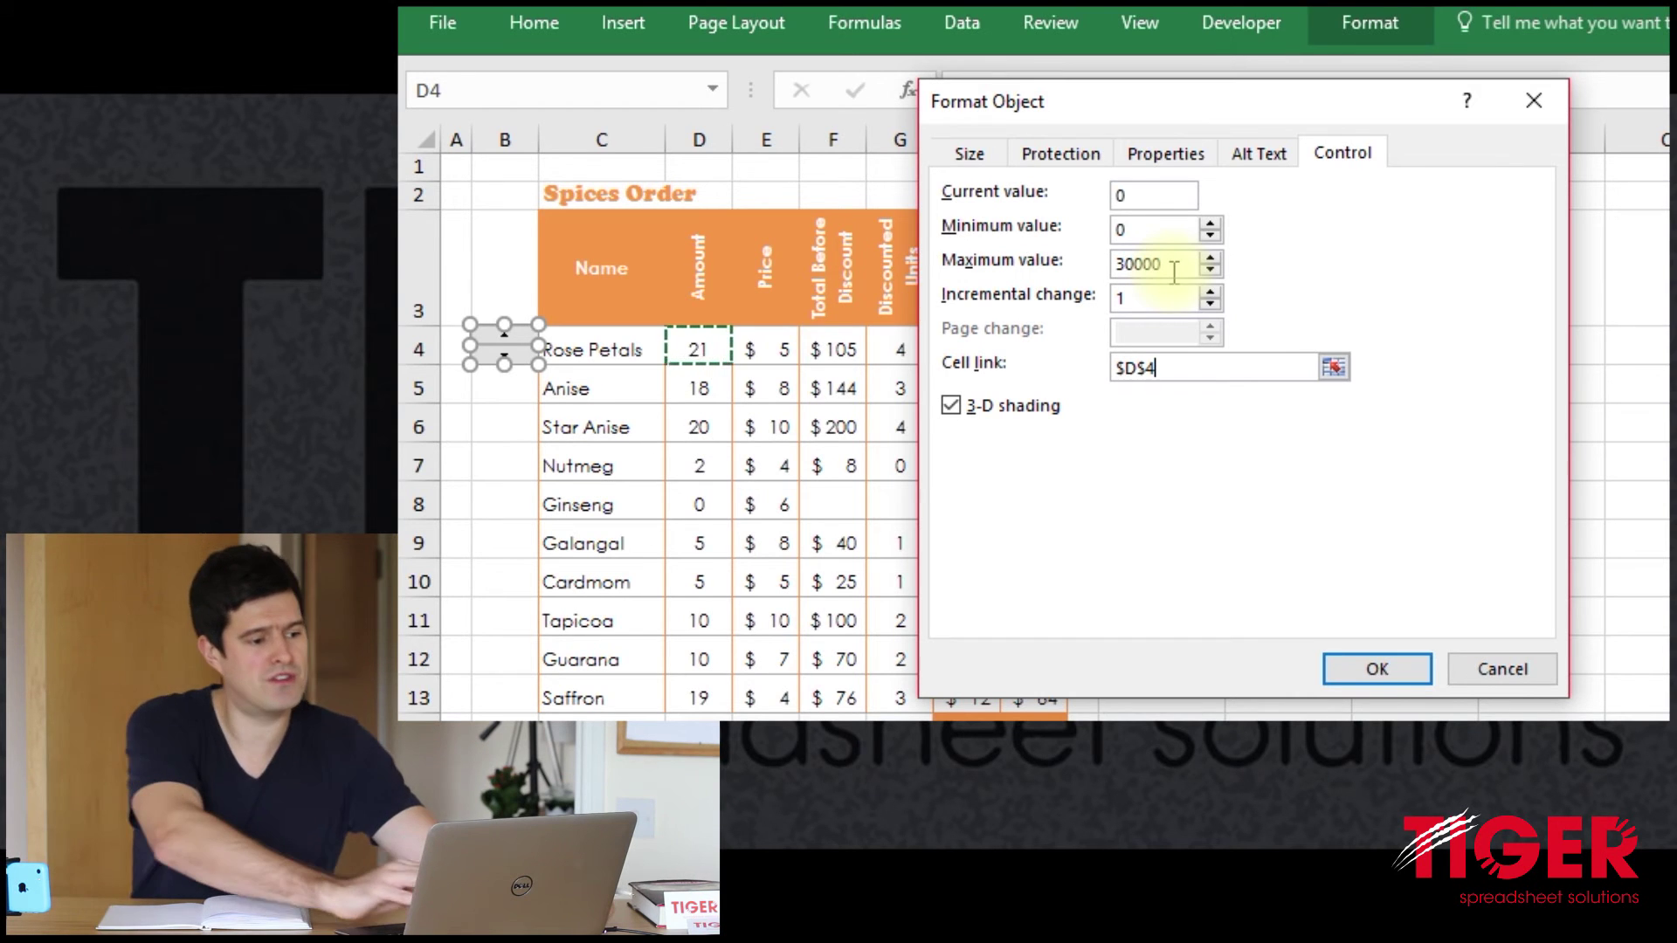
pyautogui.click(1135, 305)
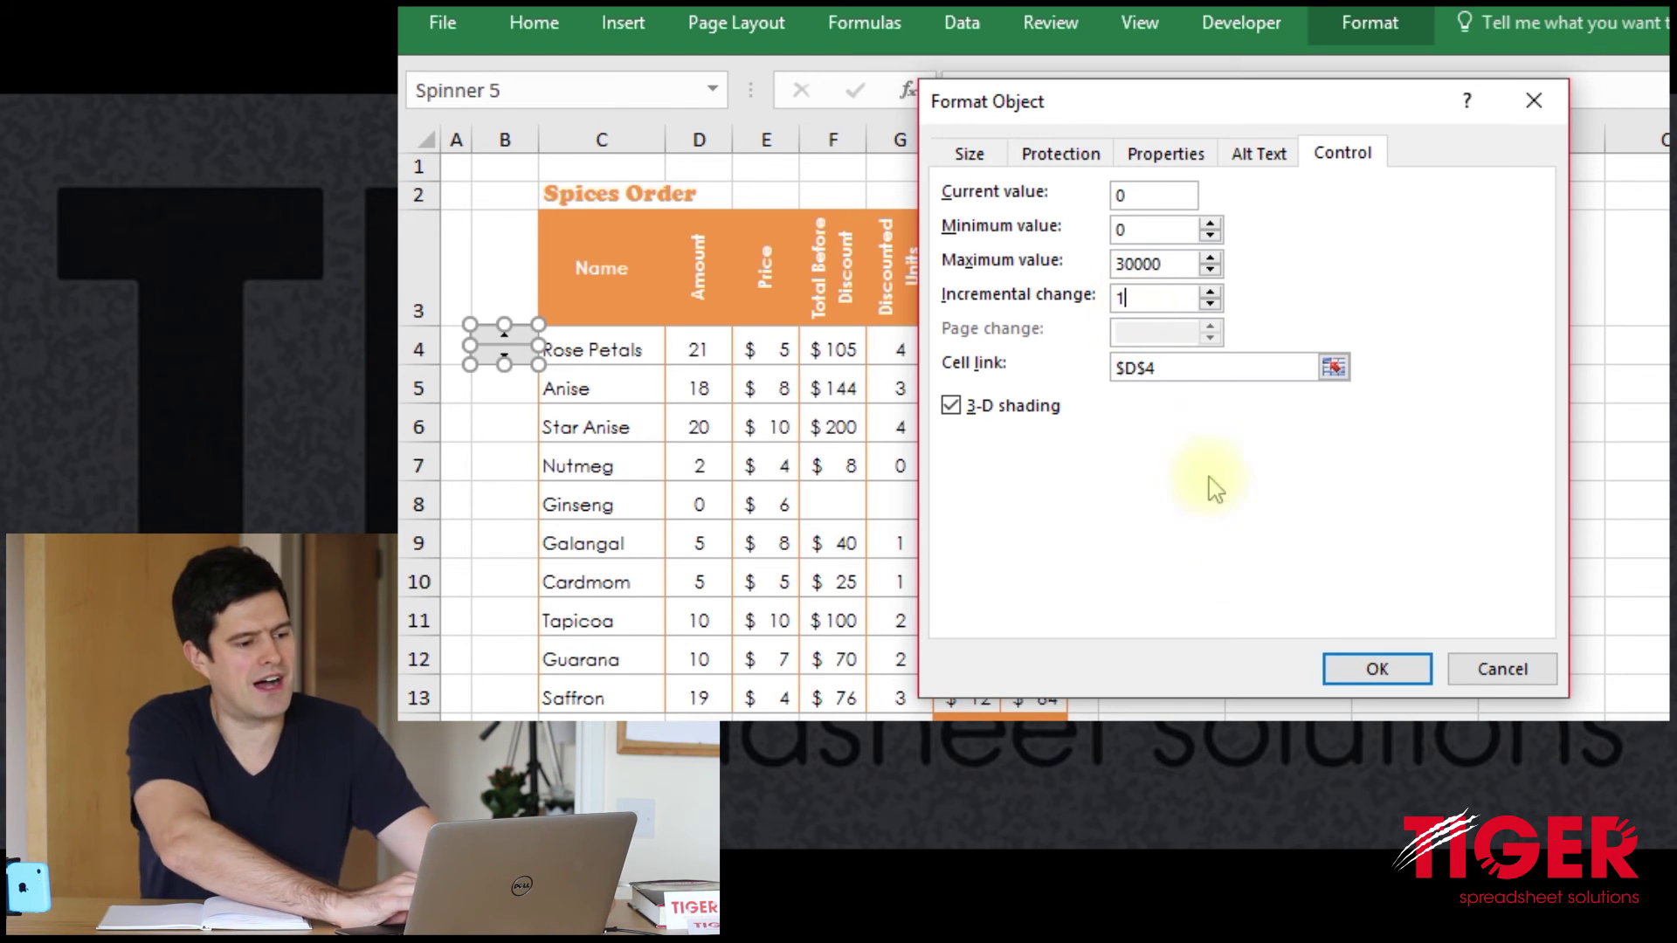
# - Apply the spinner settings and step the Rose Petals amount up nine times with the spinner
pyautogui.click(1376, 671)
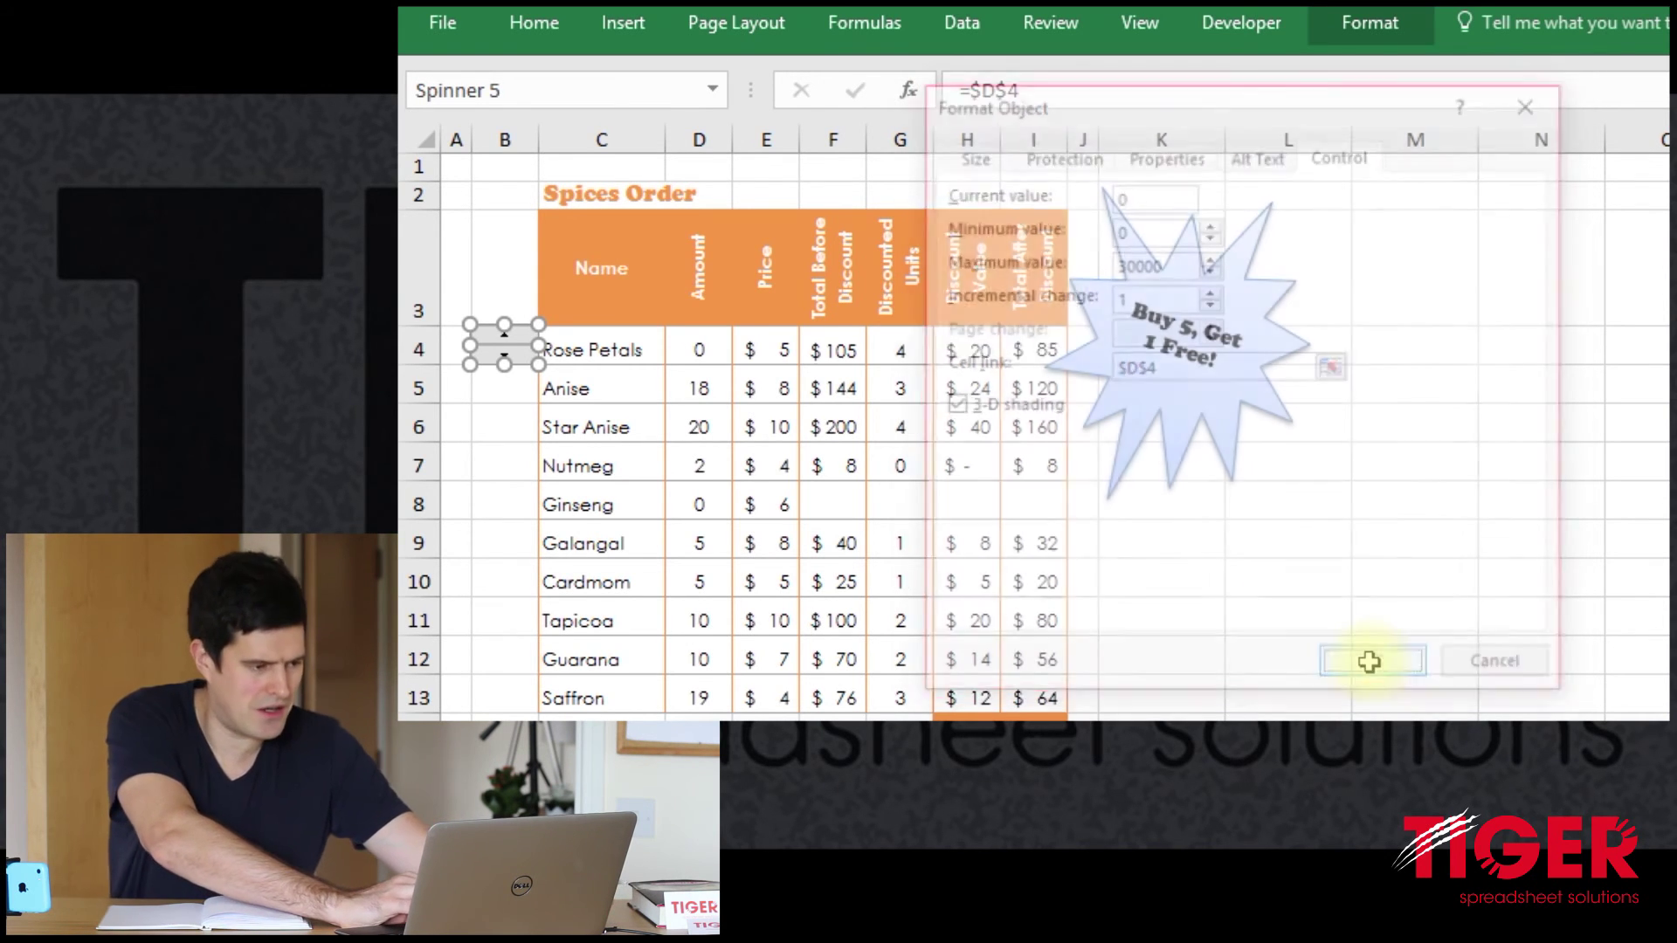
pyautogui.click(1450, 504)
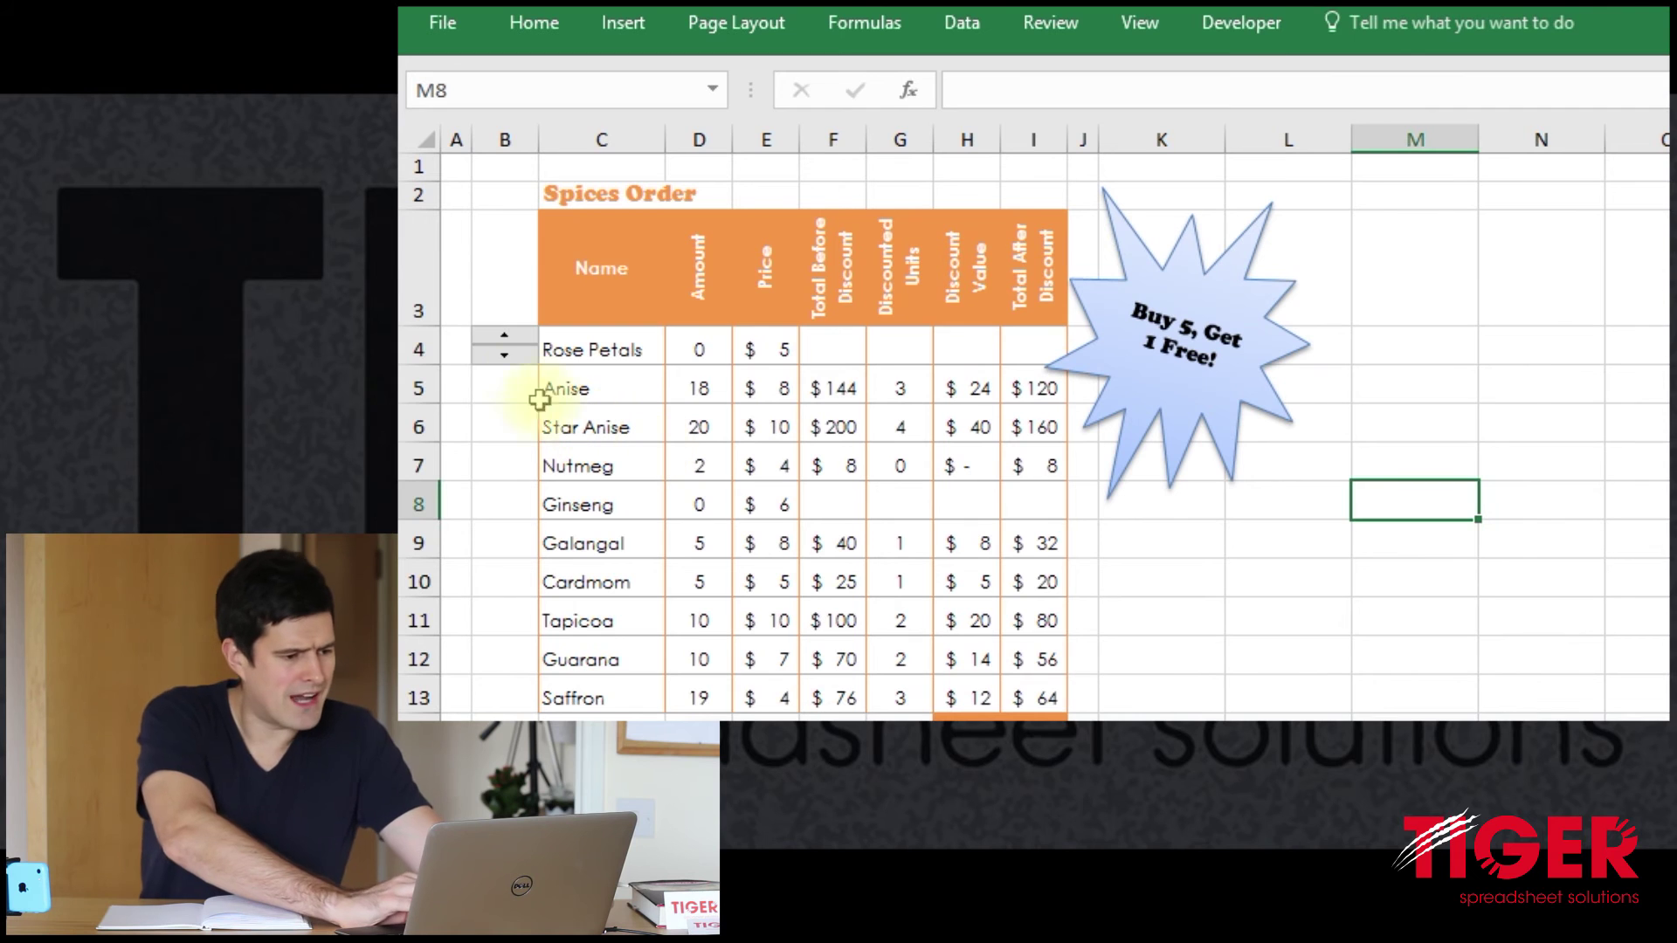
pyautogui.click(504, 339)
pyautogui.click(504, 339)
pyautogui.click(504, 339)
pyautogui.click(504, 338)
pyautogui.click(504, 341)
pyautogui.click(504, 341)
pyautogui.click(504, 339)
pyautogui.click(504, 338)
pyautogui.click(504, 338)
pyautogui.click(503, 339)
pyautogui.click(504, 339)
pyautogui.click(504, 339)
pyautogui.click(504, 339)
pyautogui.click(504, 338)
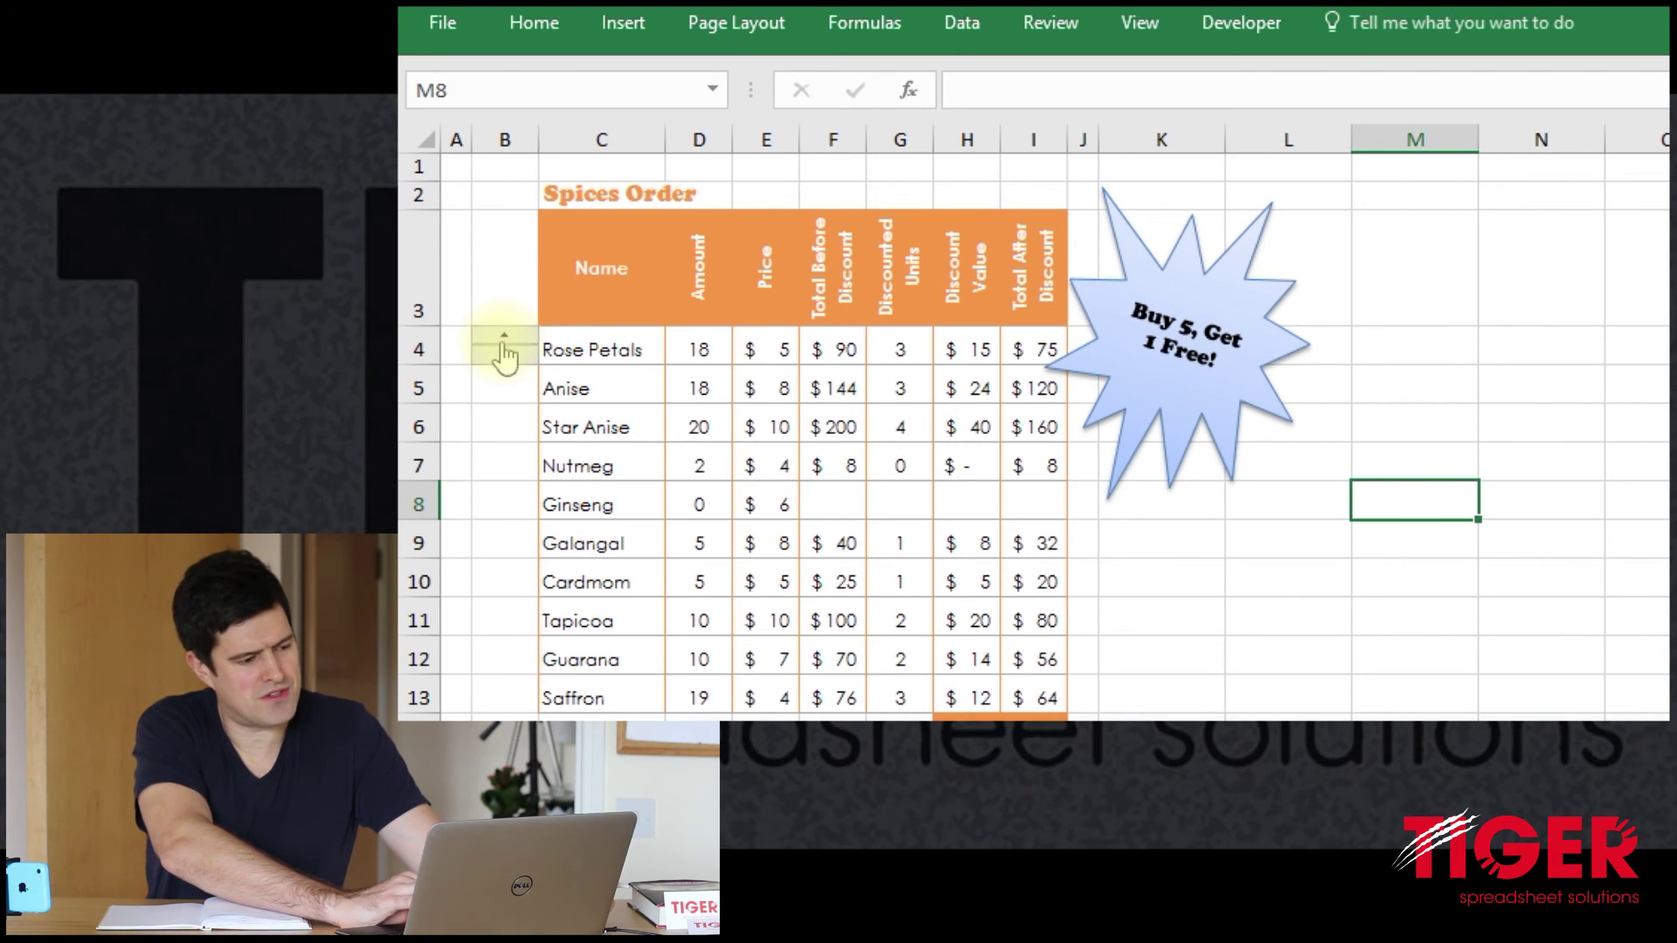
# - Step the Rose Petals amount down three times to 13 ($65 / $55) and check D4
pyautogui.click(505, 356)
pyautogui.click(505, 355)
pyautogui.click(504, 355)
pyautogui.click(504, 355)
pyautogui.click(505, 355)
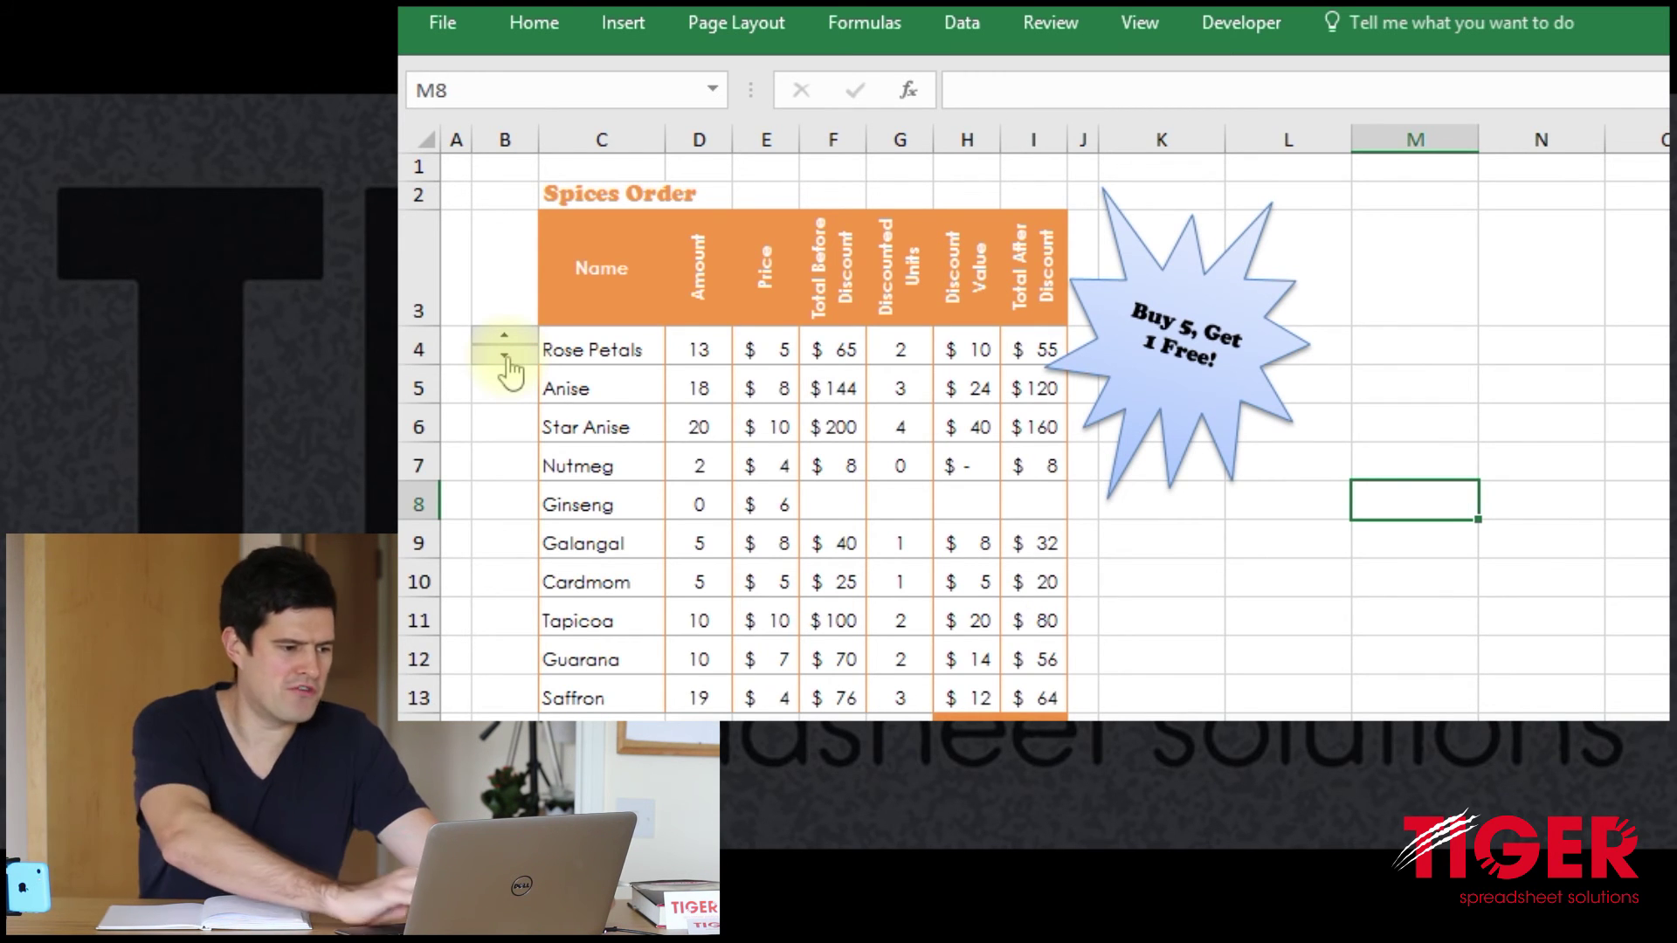
pyautogui.click(702, 352)
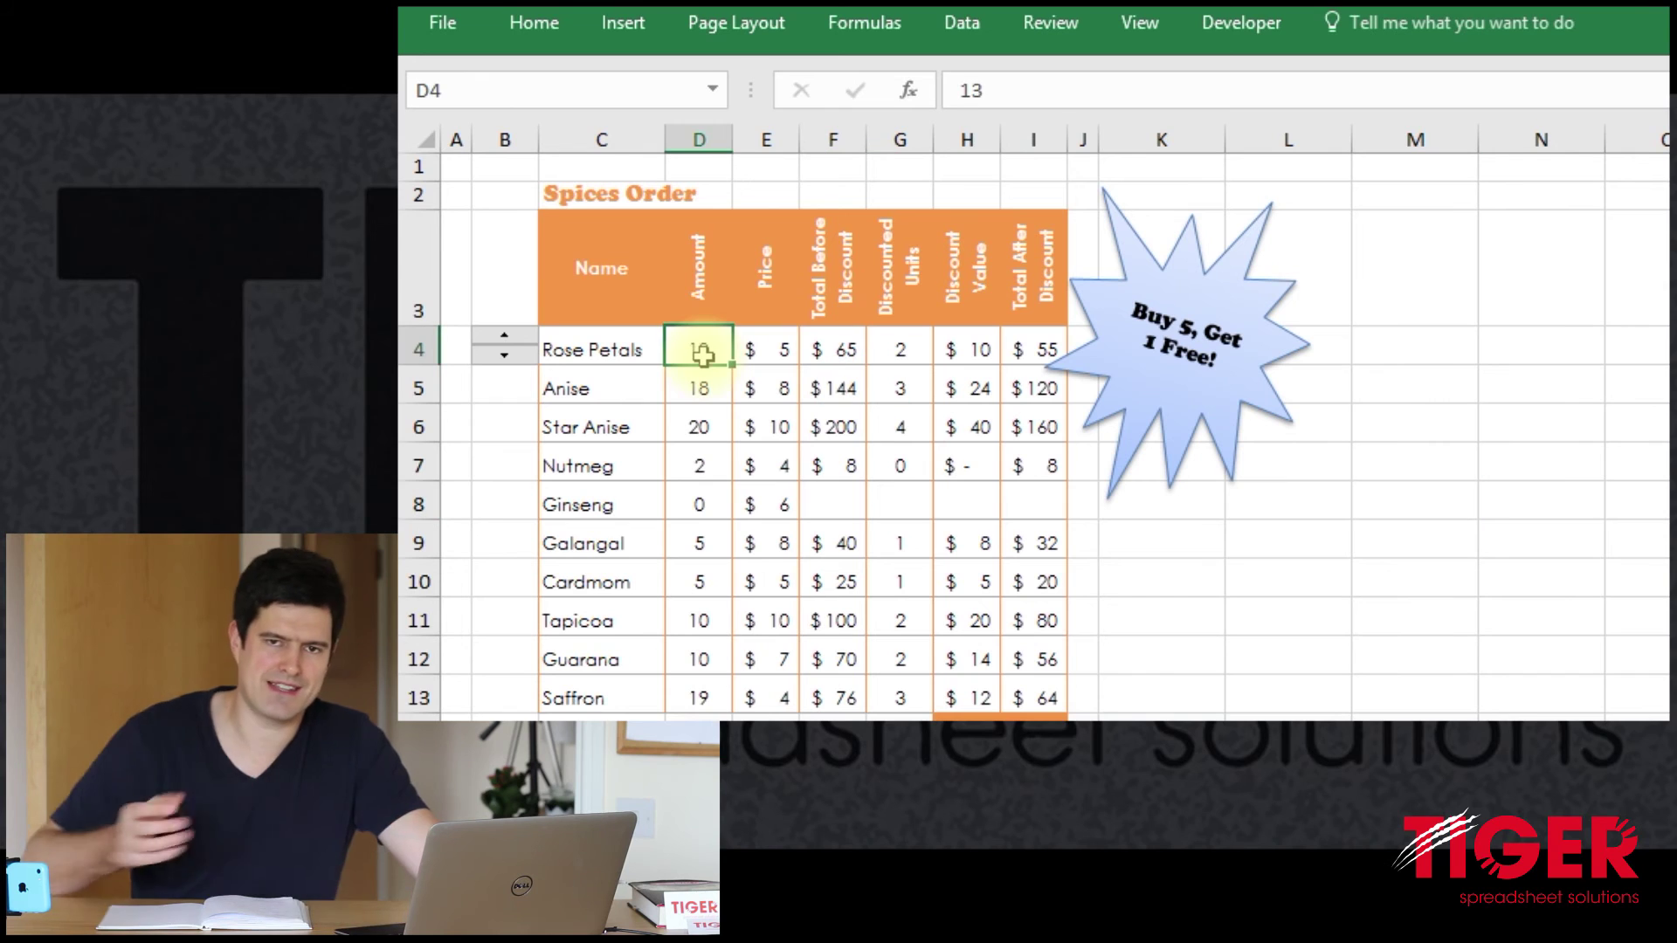